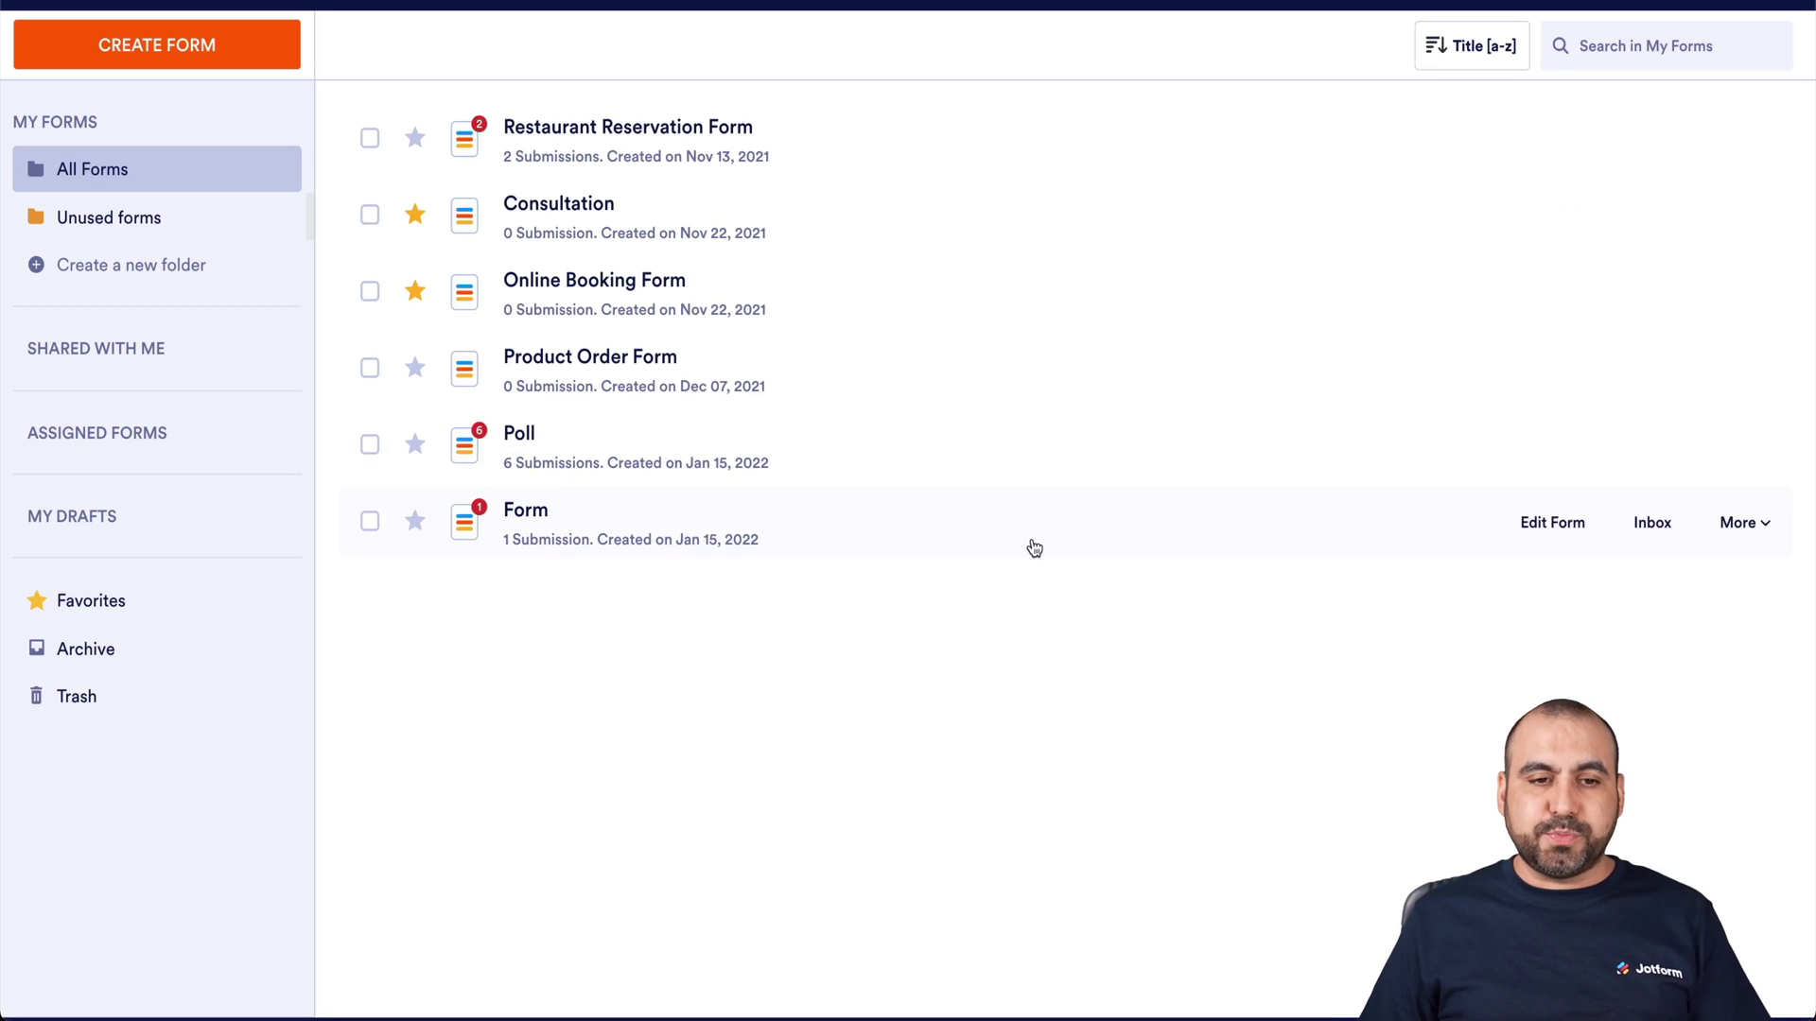
Step: Create a new blank Jotform form using the Classic Form layout
left_click(203, 44)
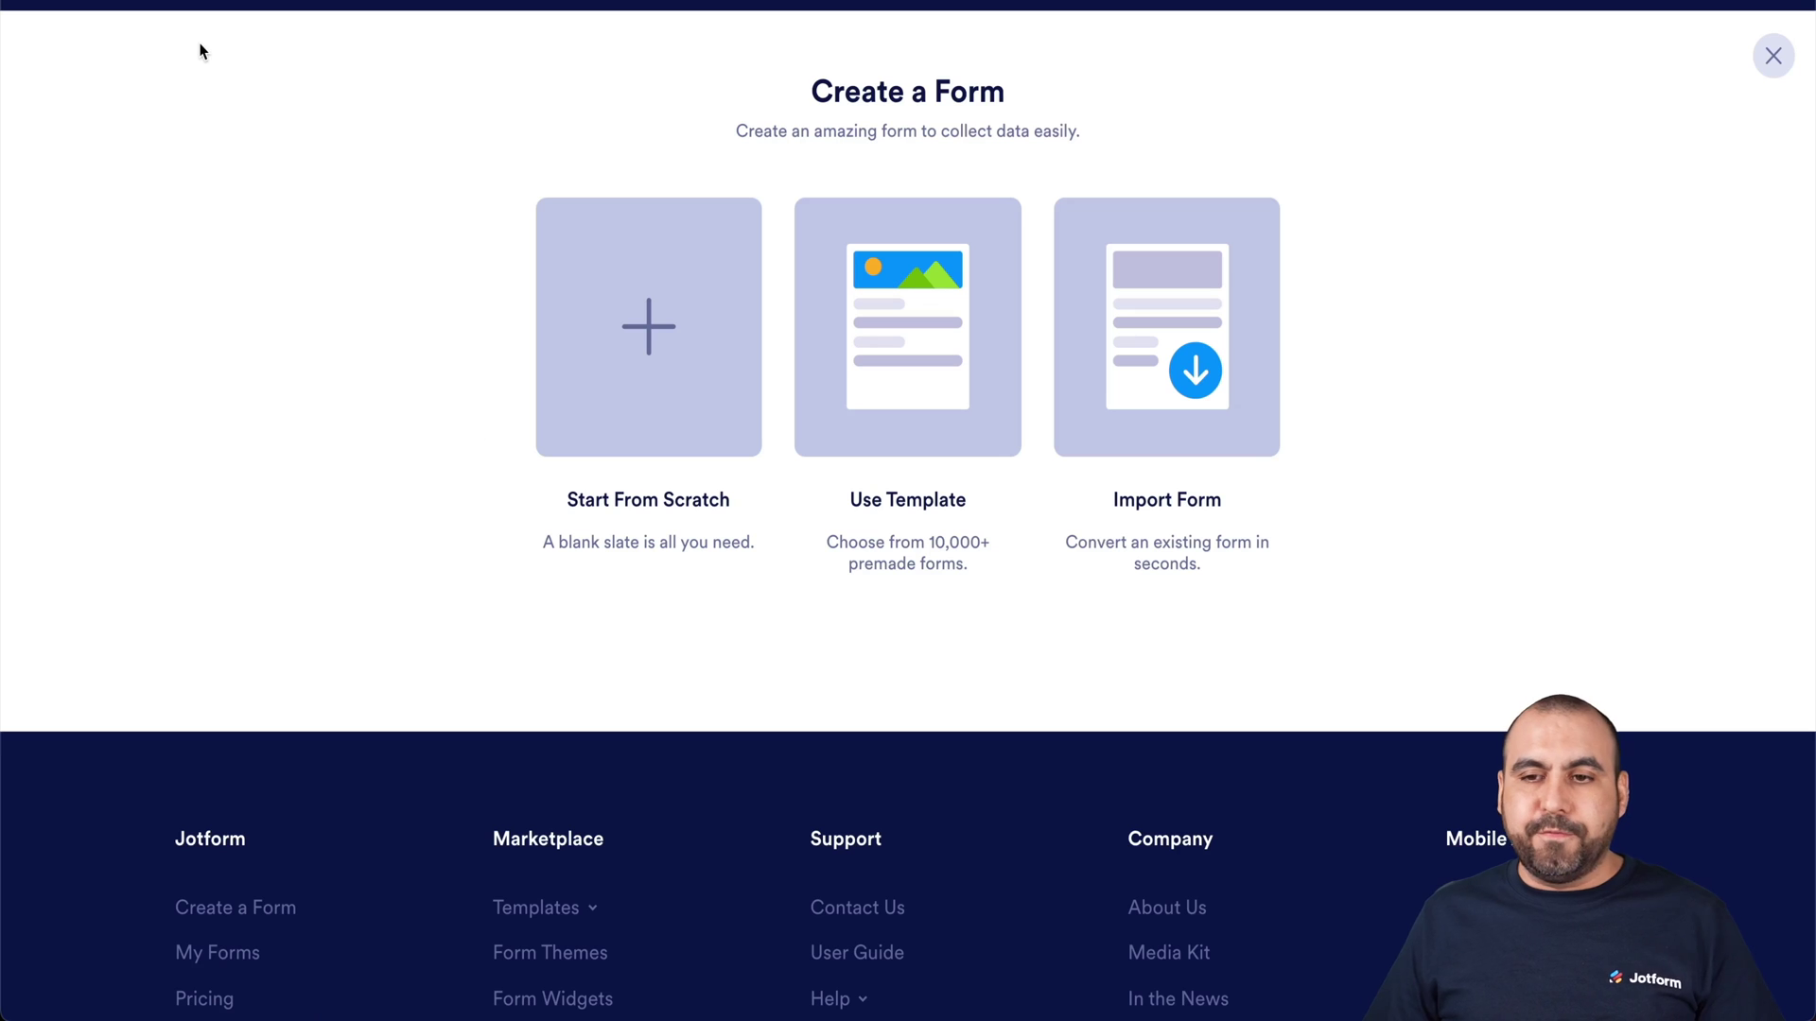
left_click(649, 309)
left_click(735, 328)
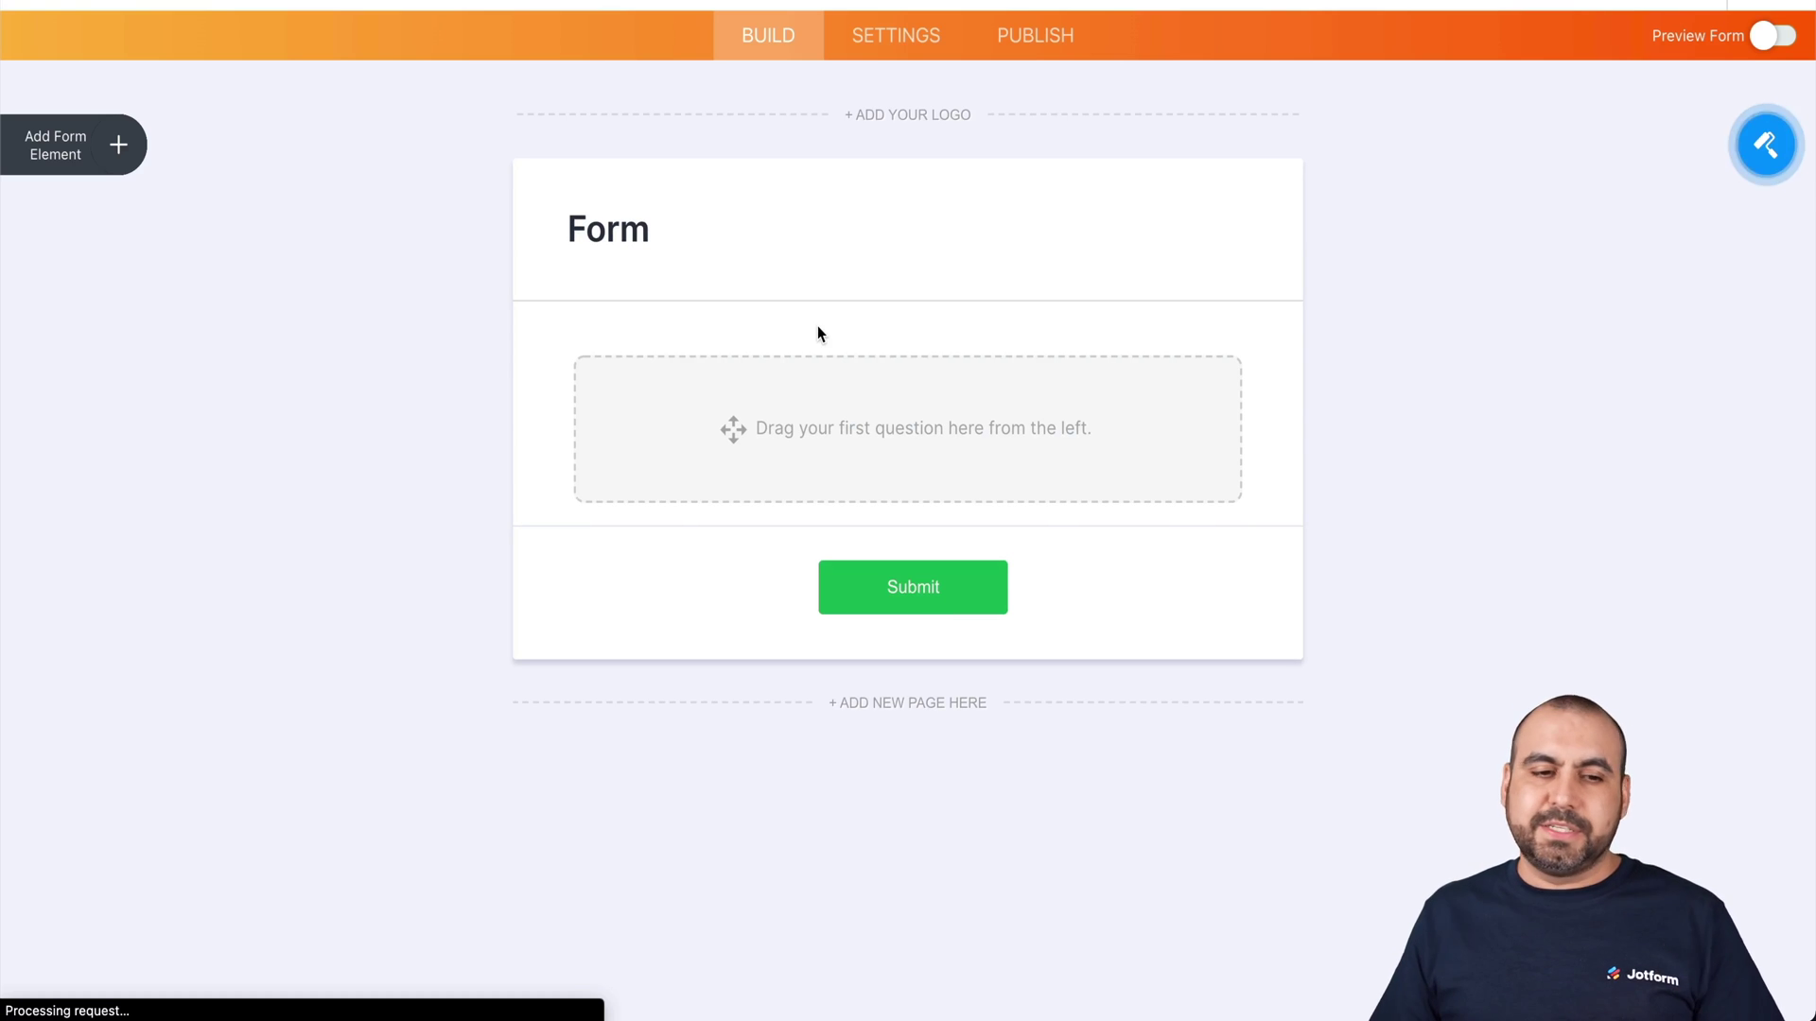
Step: Add a Full Name field and an Email field to the form
left_click(106, 137)
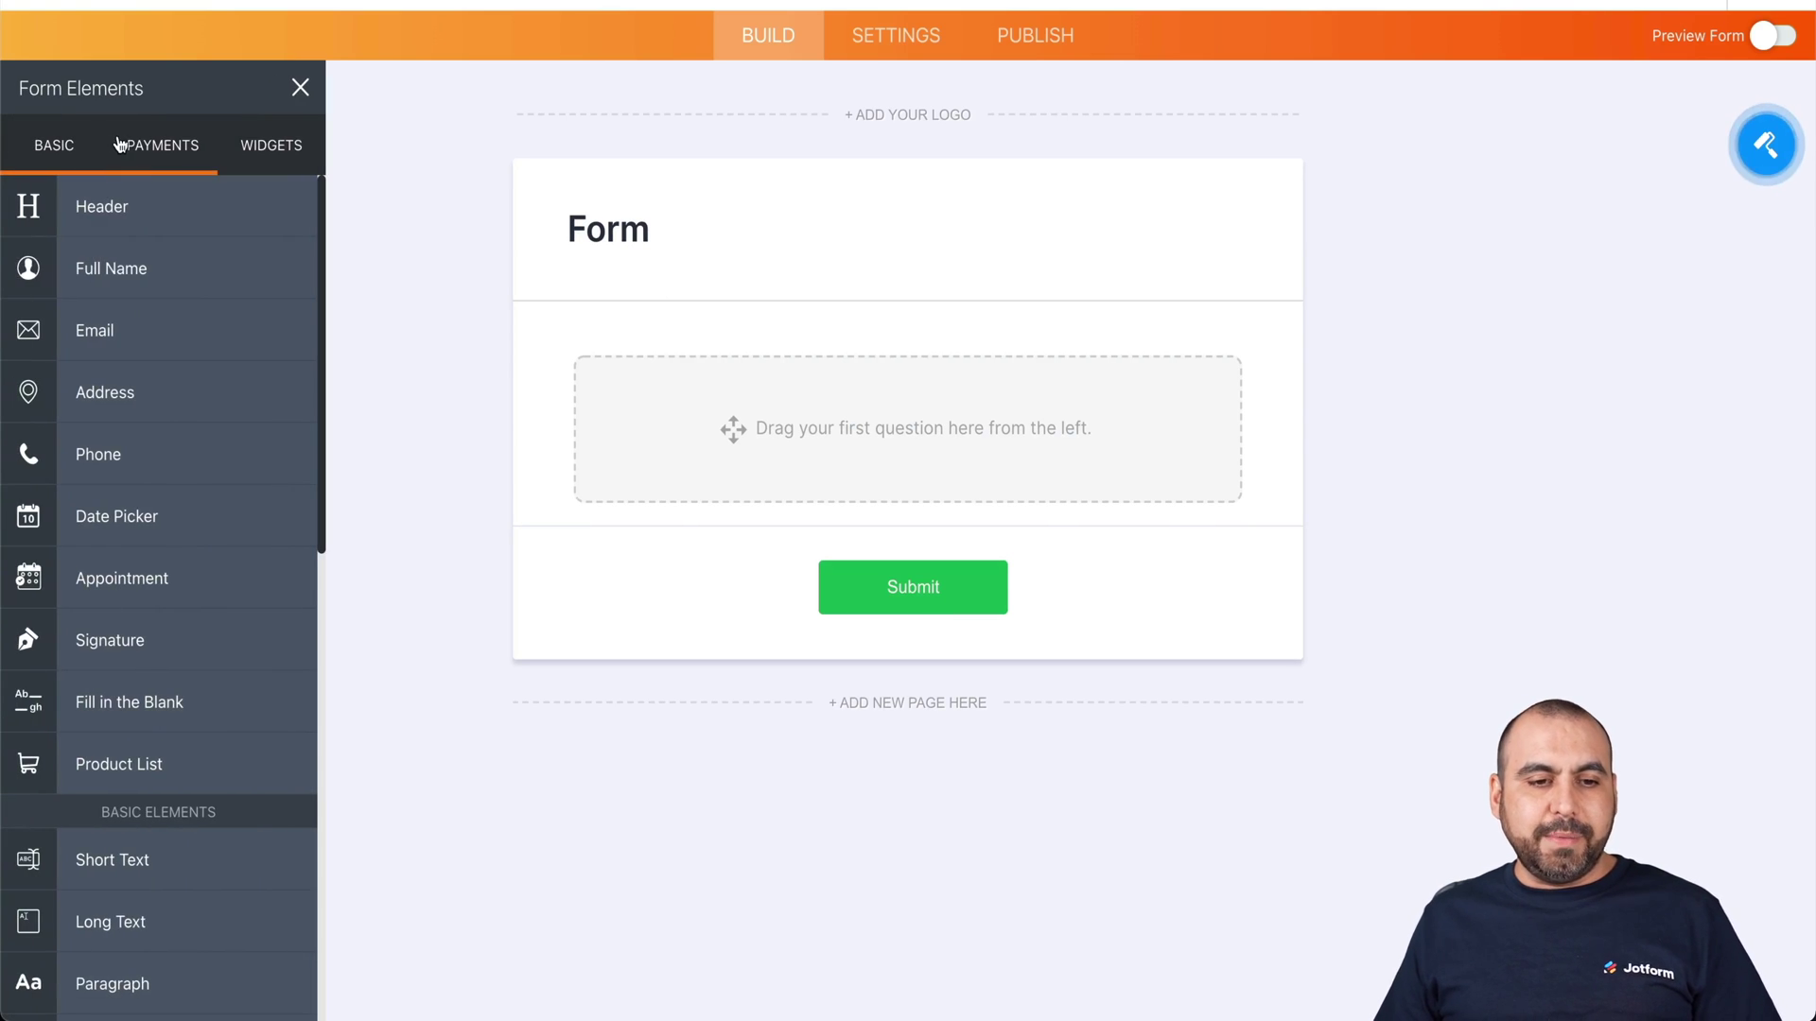
left_click(146, 279)
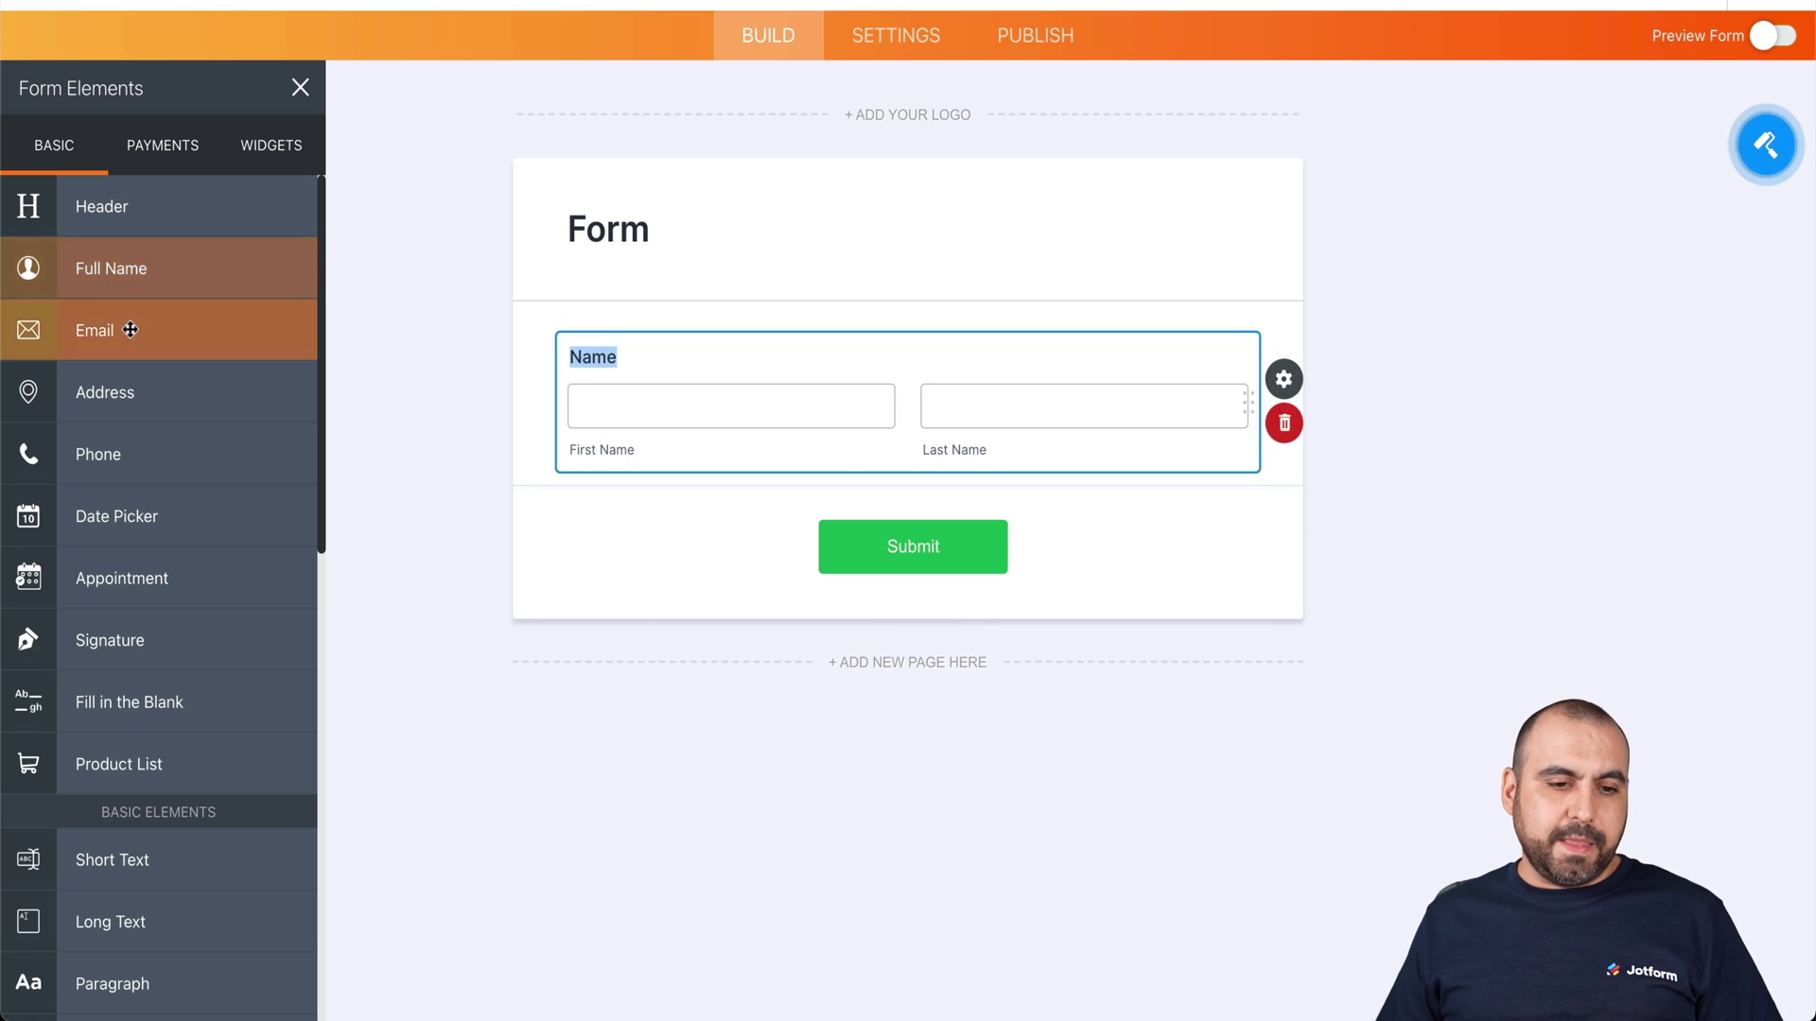
left_click(132, 334)
left_click(981, 298)
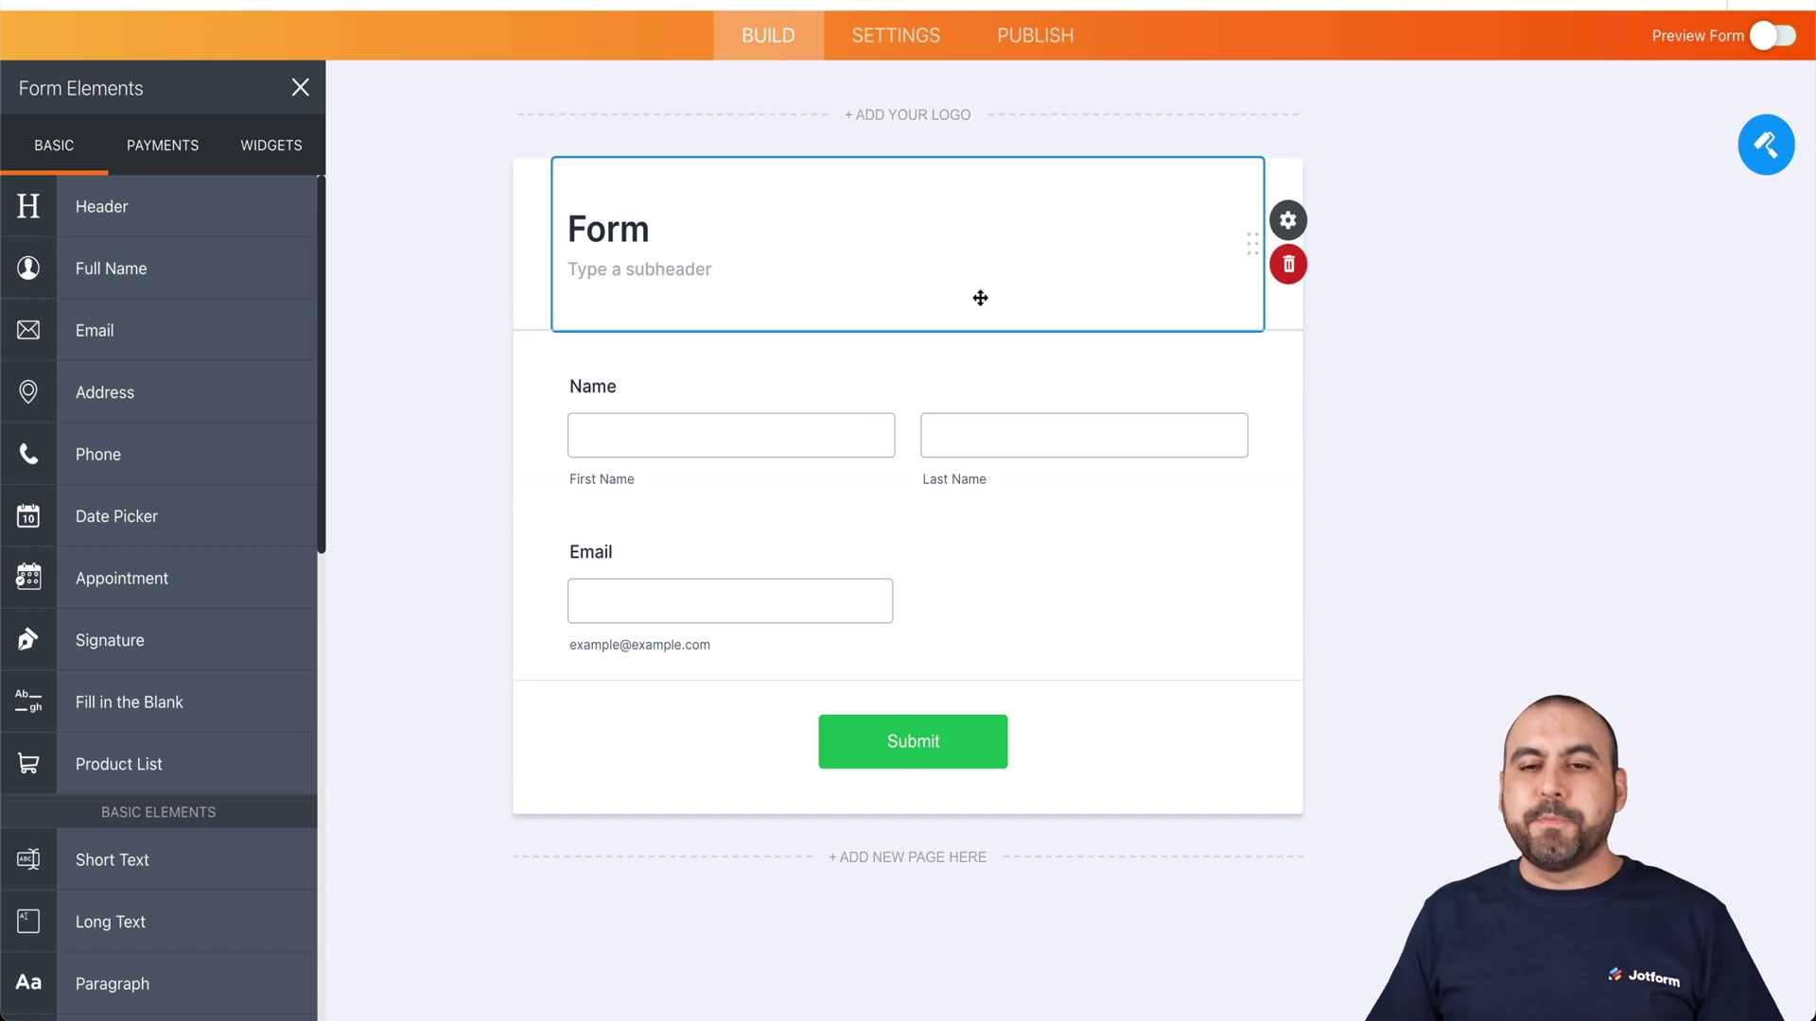
Step: Copy the form's iframe embed code from the Publish Embed options
left_click(1037, 40)
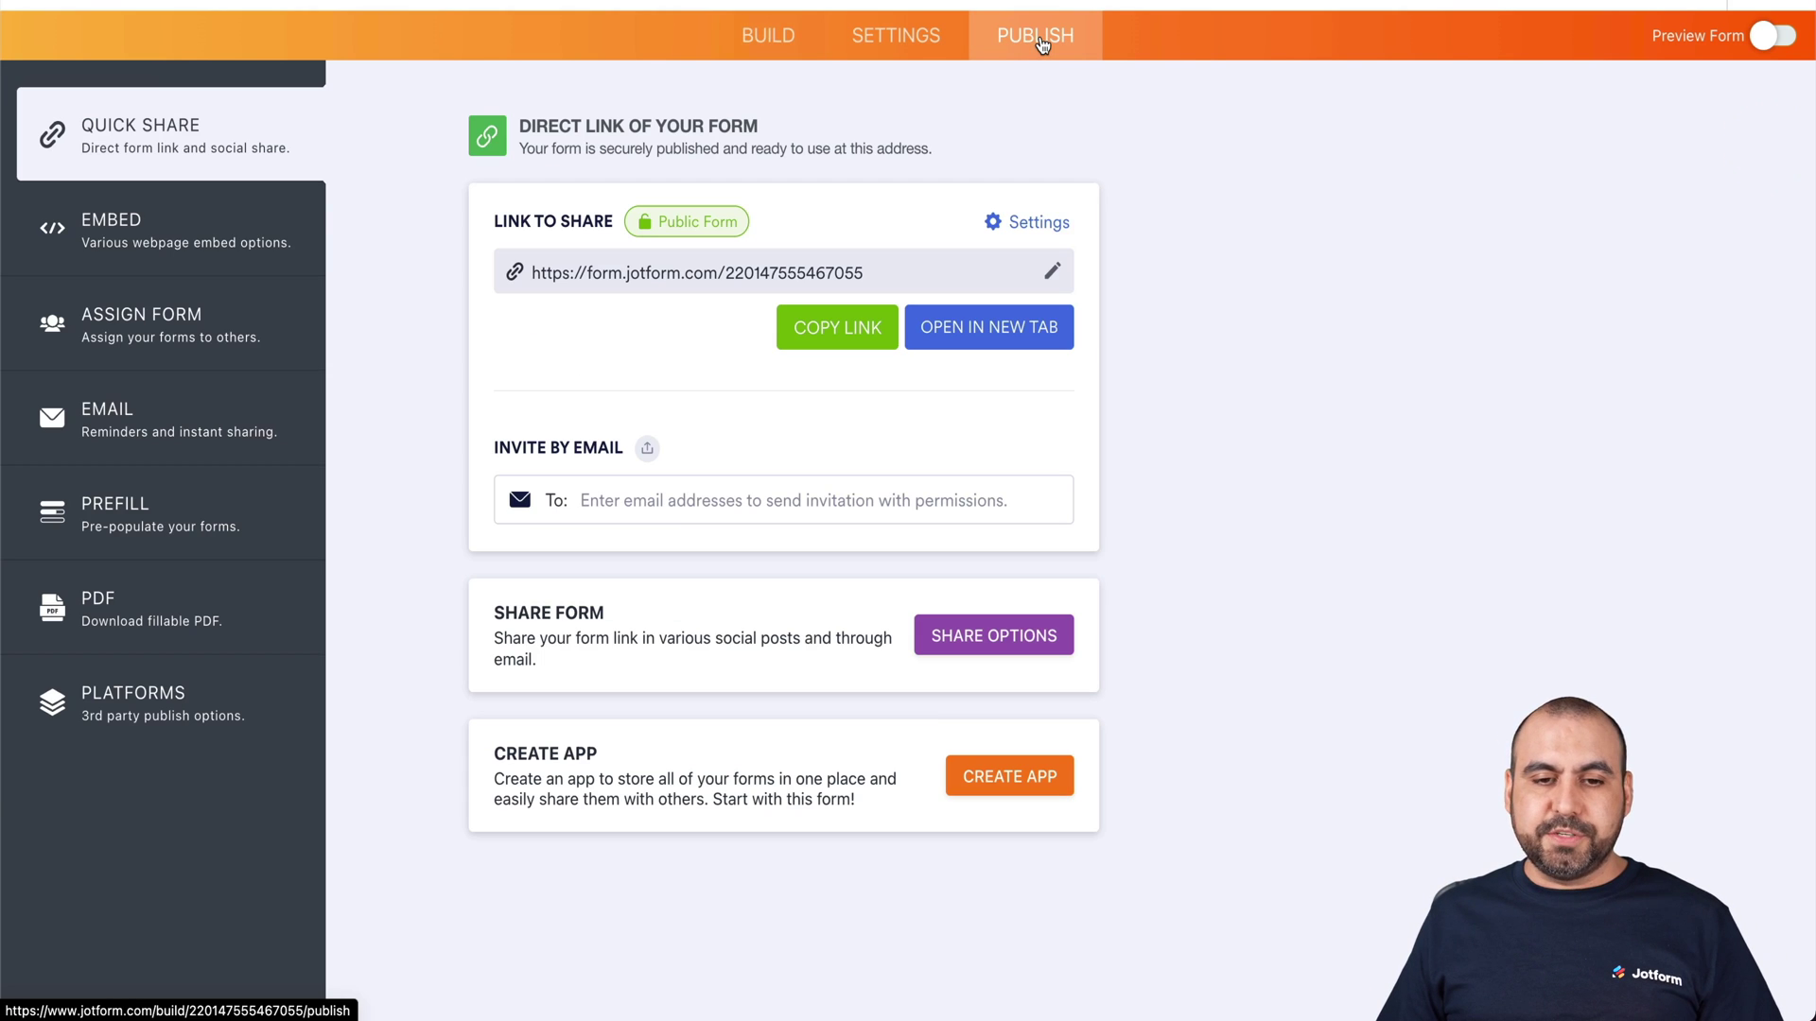
left_click(201, 253)
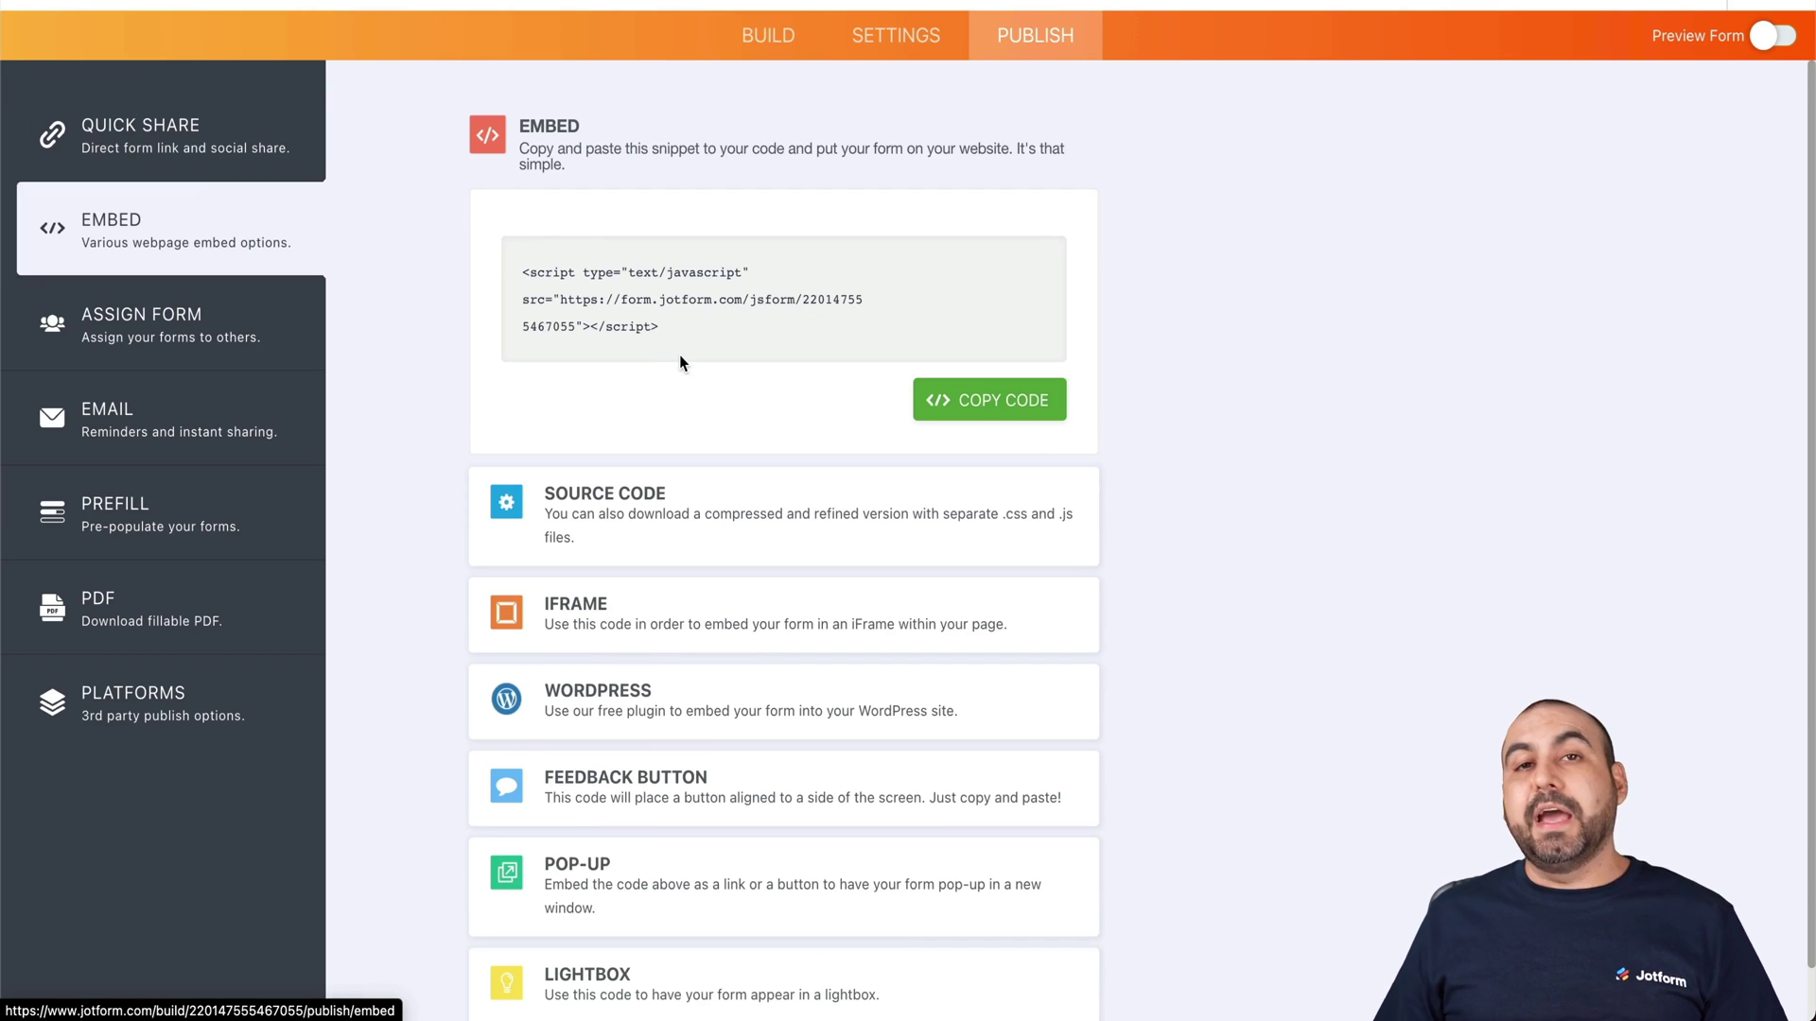
left_click(639, 617)
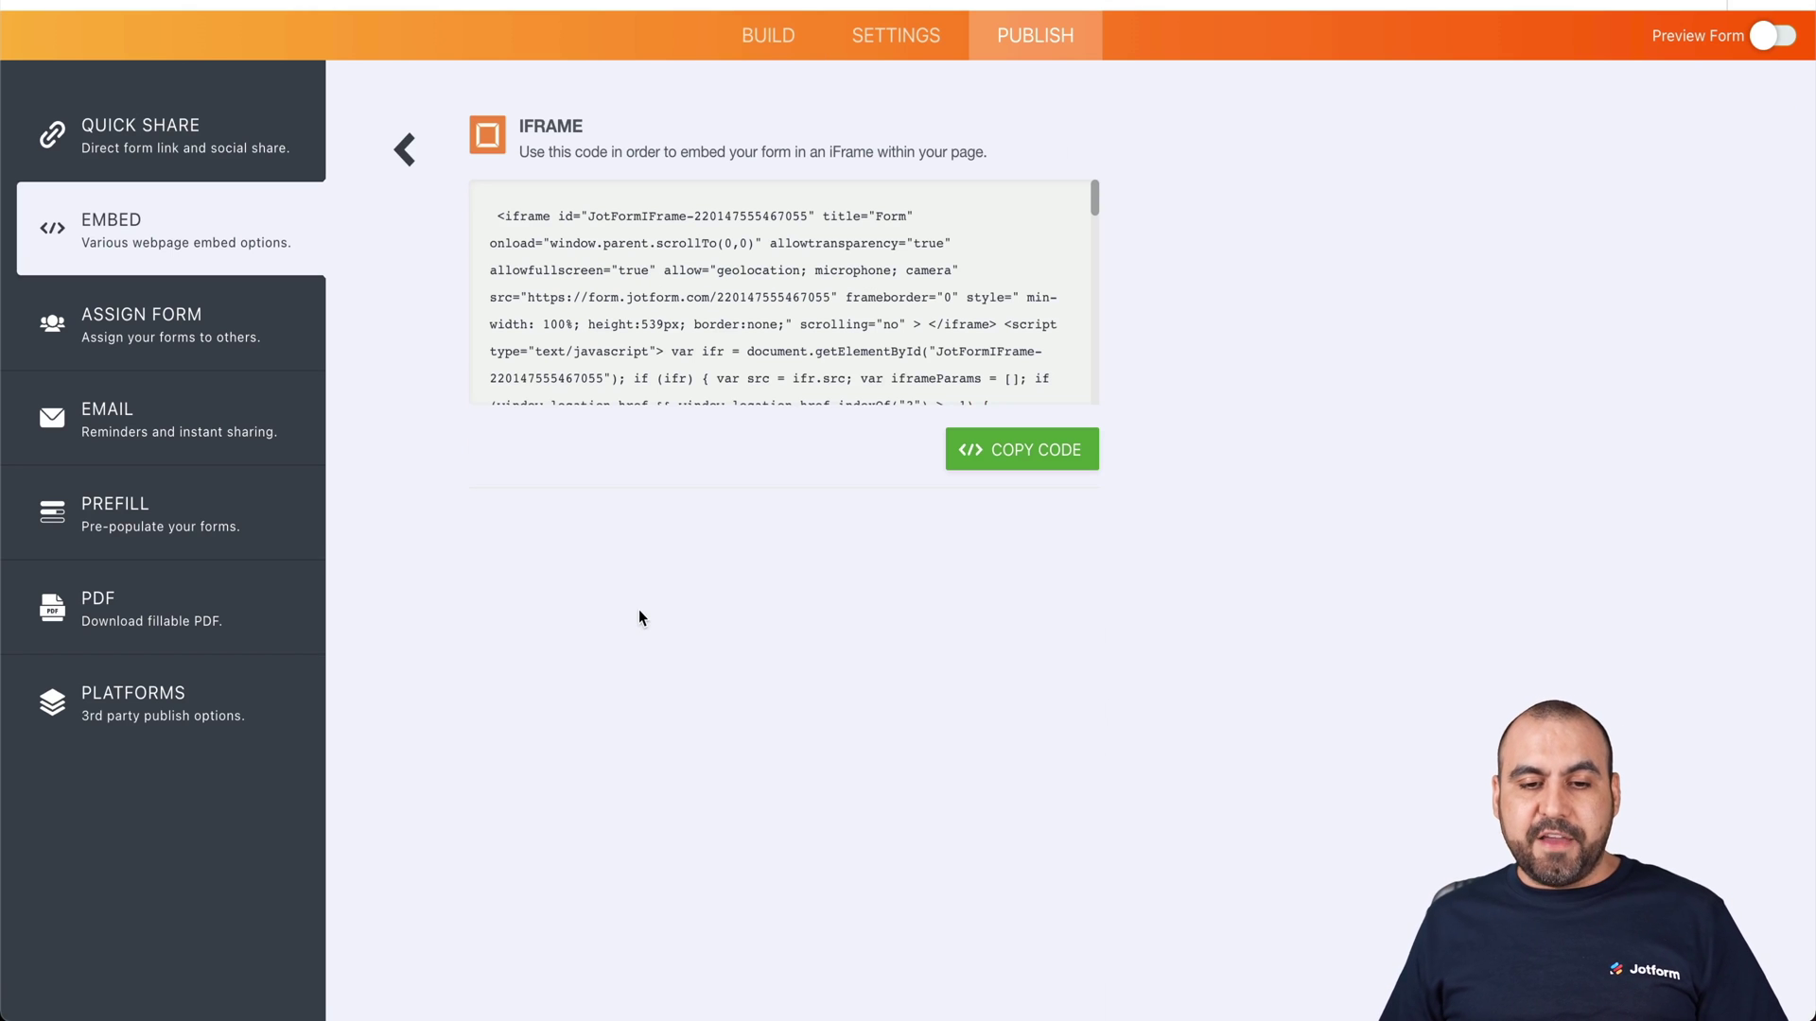
left_click(1003, 454)
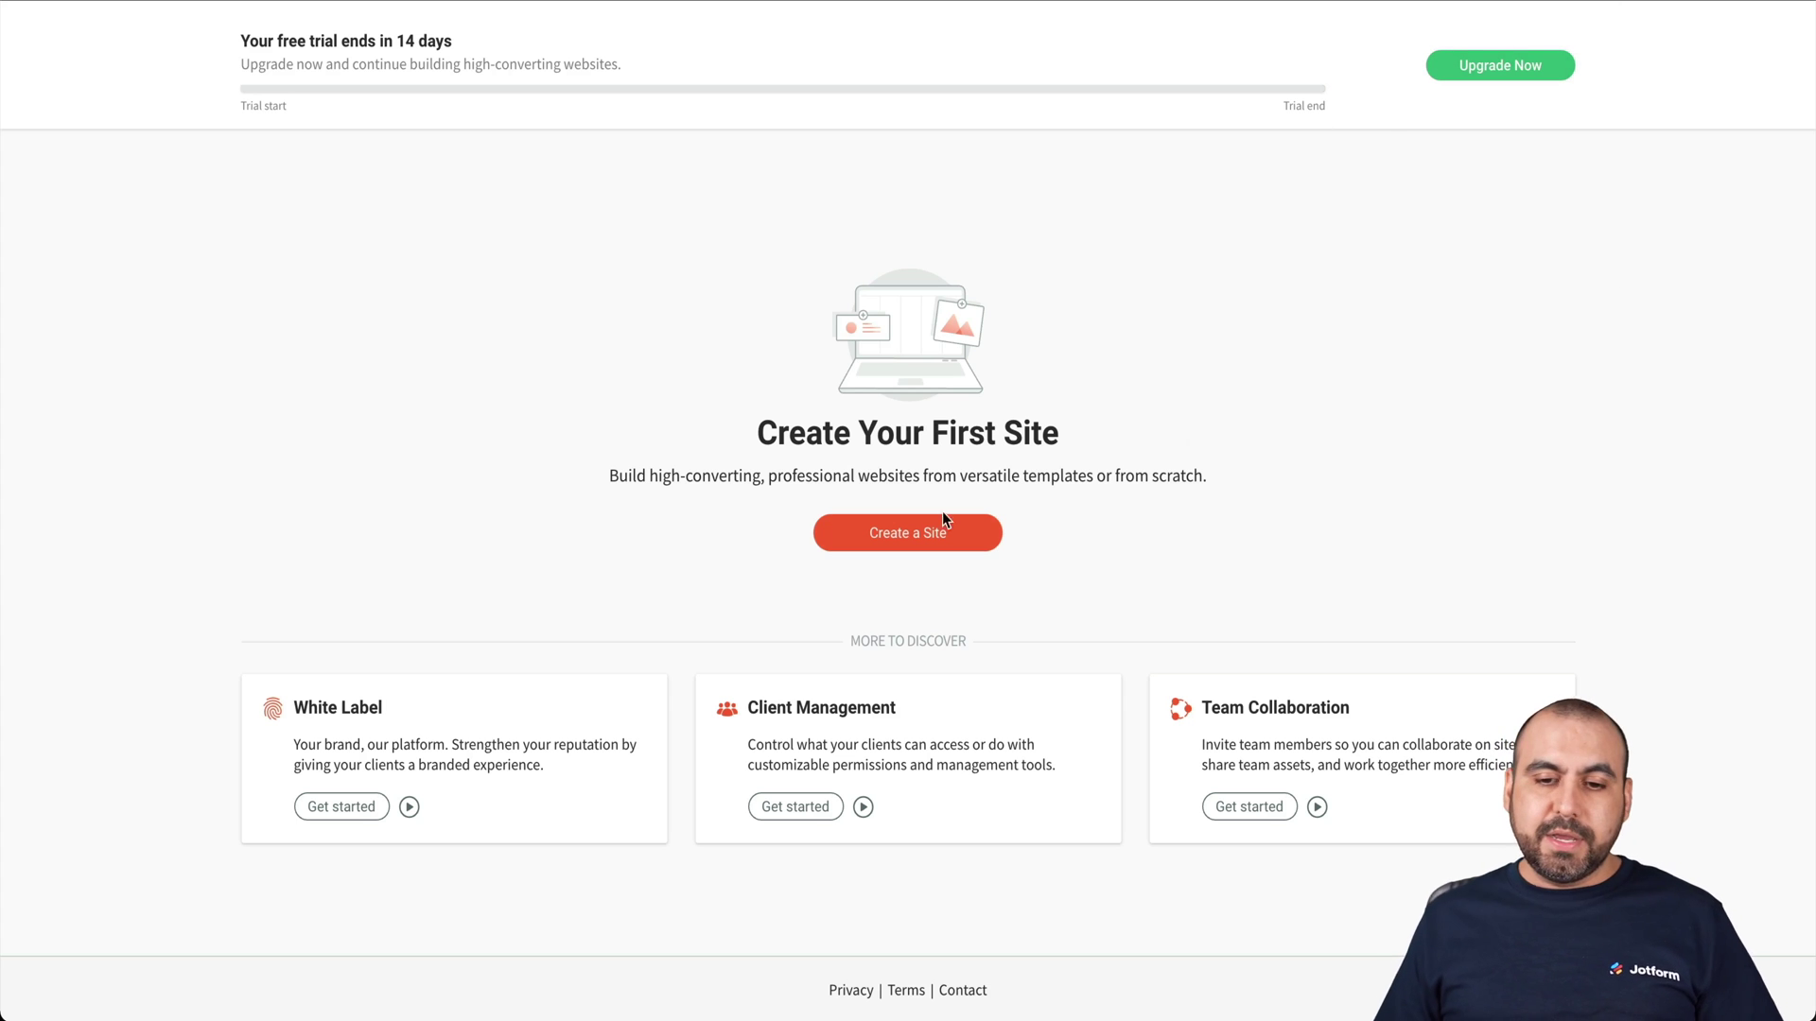
Step: Create a Duda site named 'jotform' from the Pizza Restaurant template
left_click(908, 533)
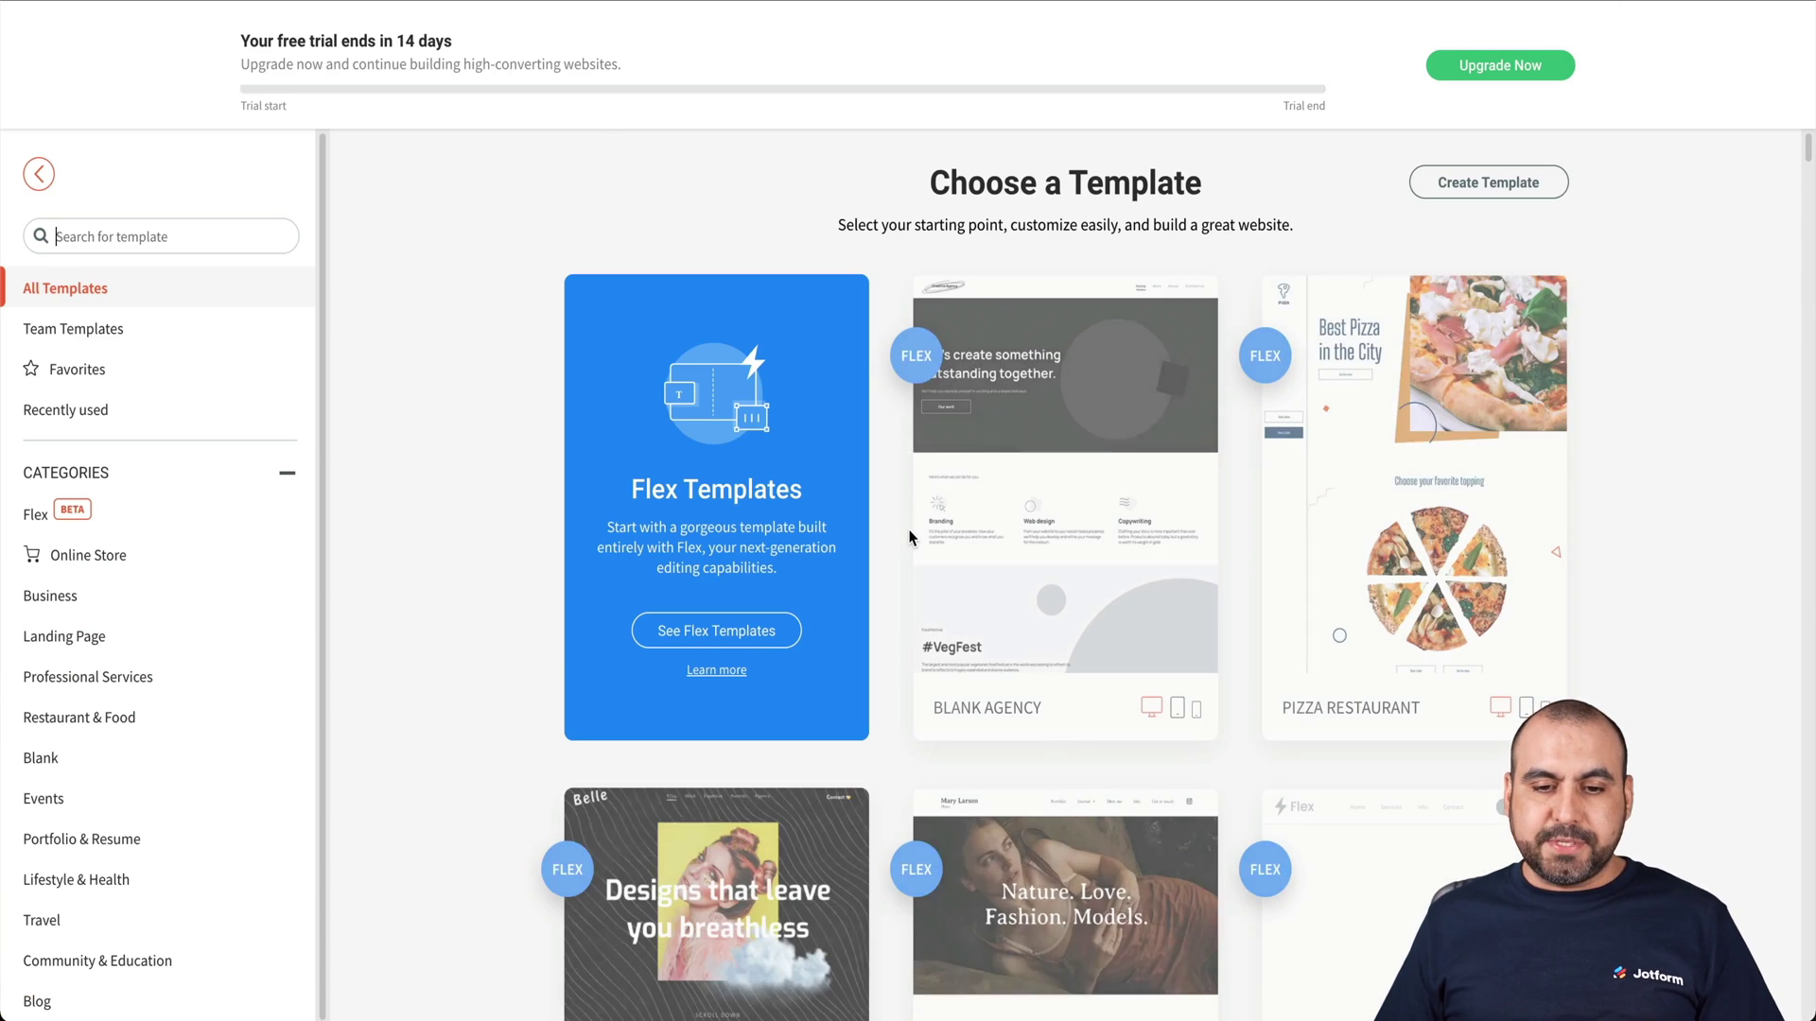
mouse_move(1413, 483)
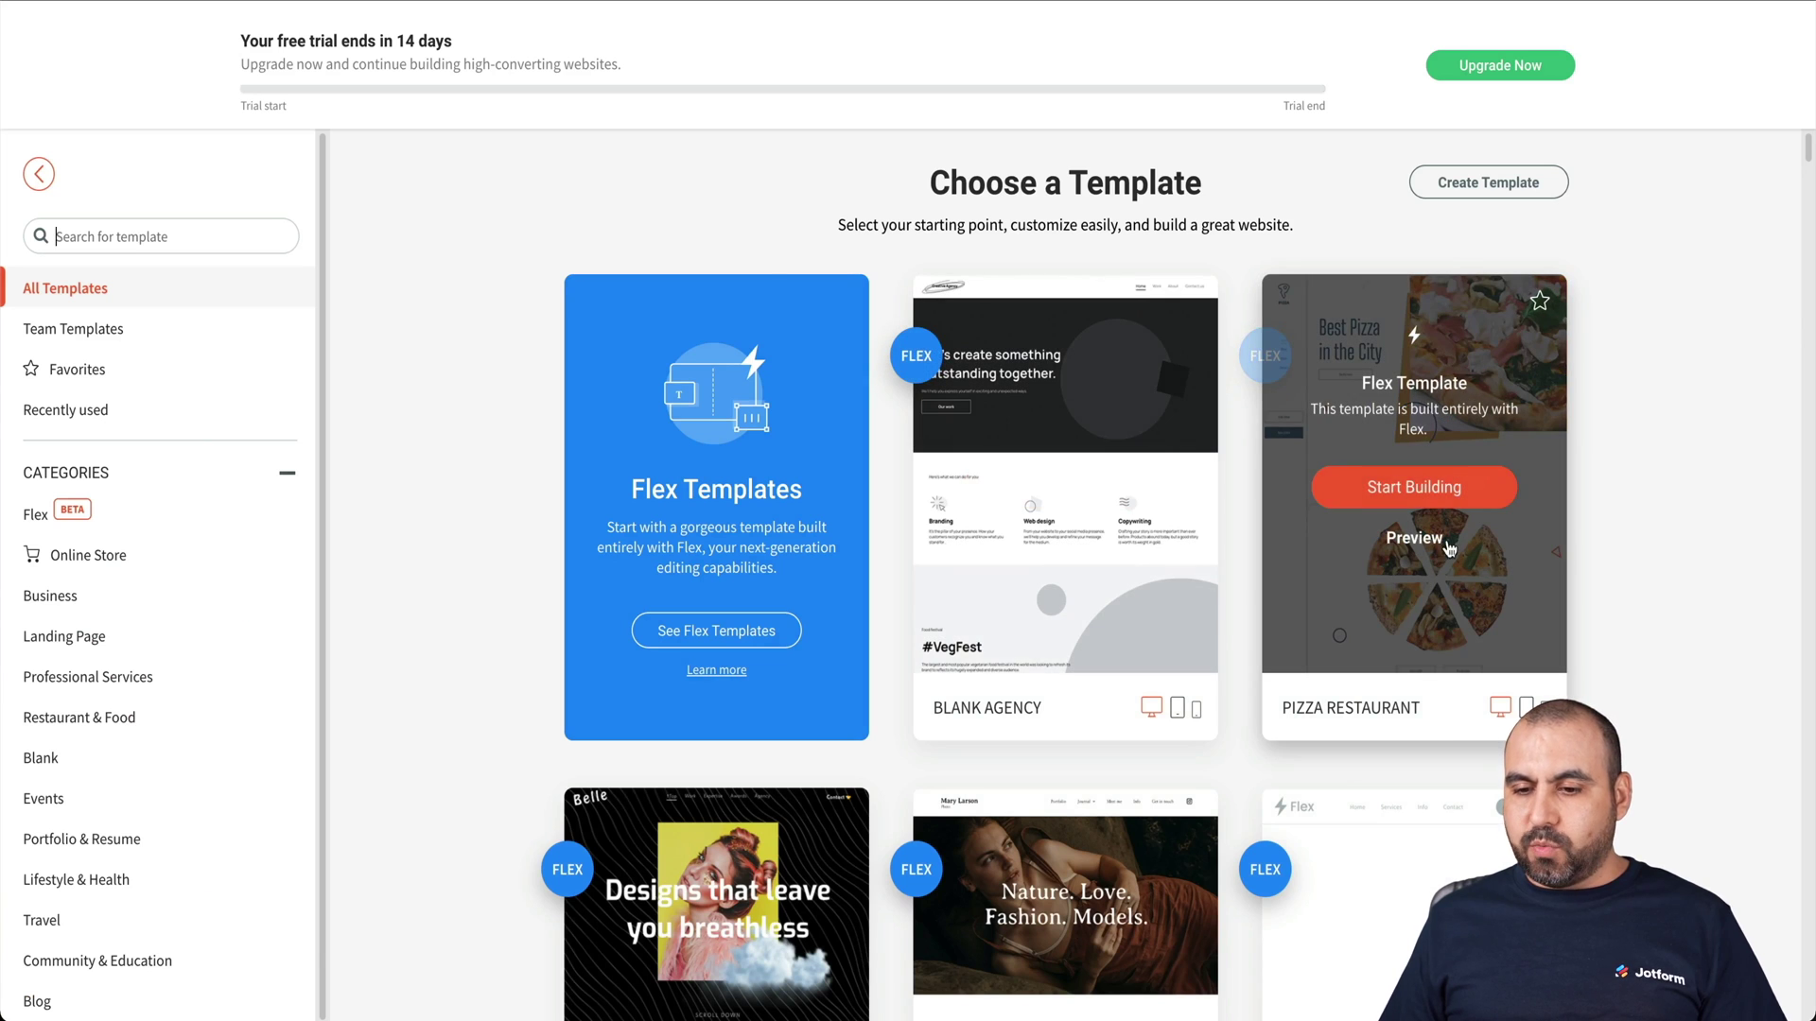
left_click(1446, 500)
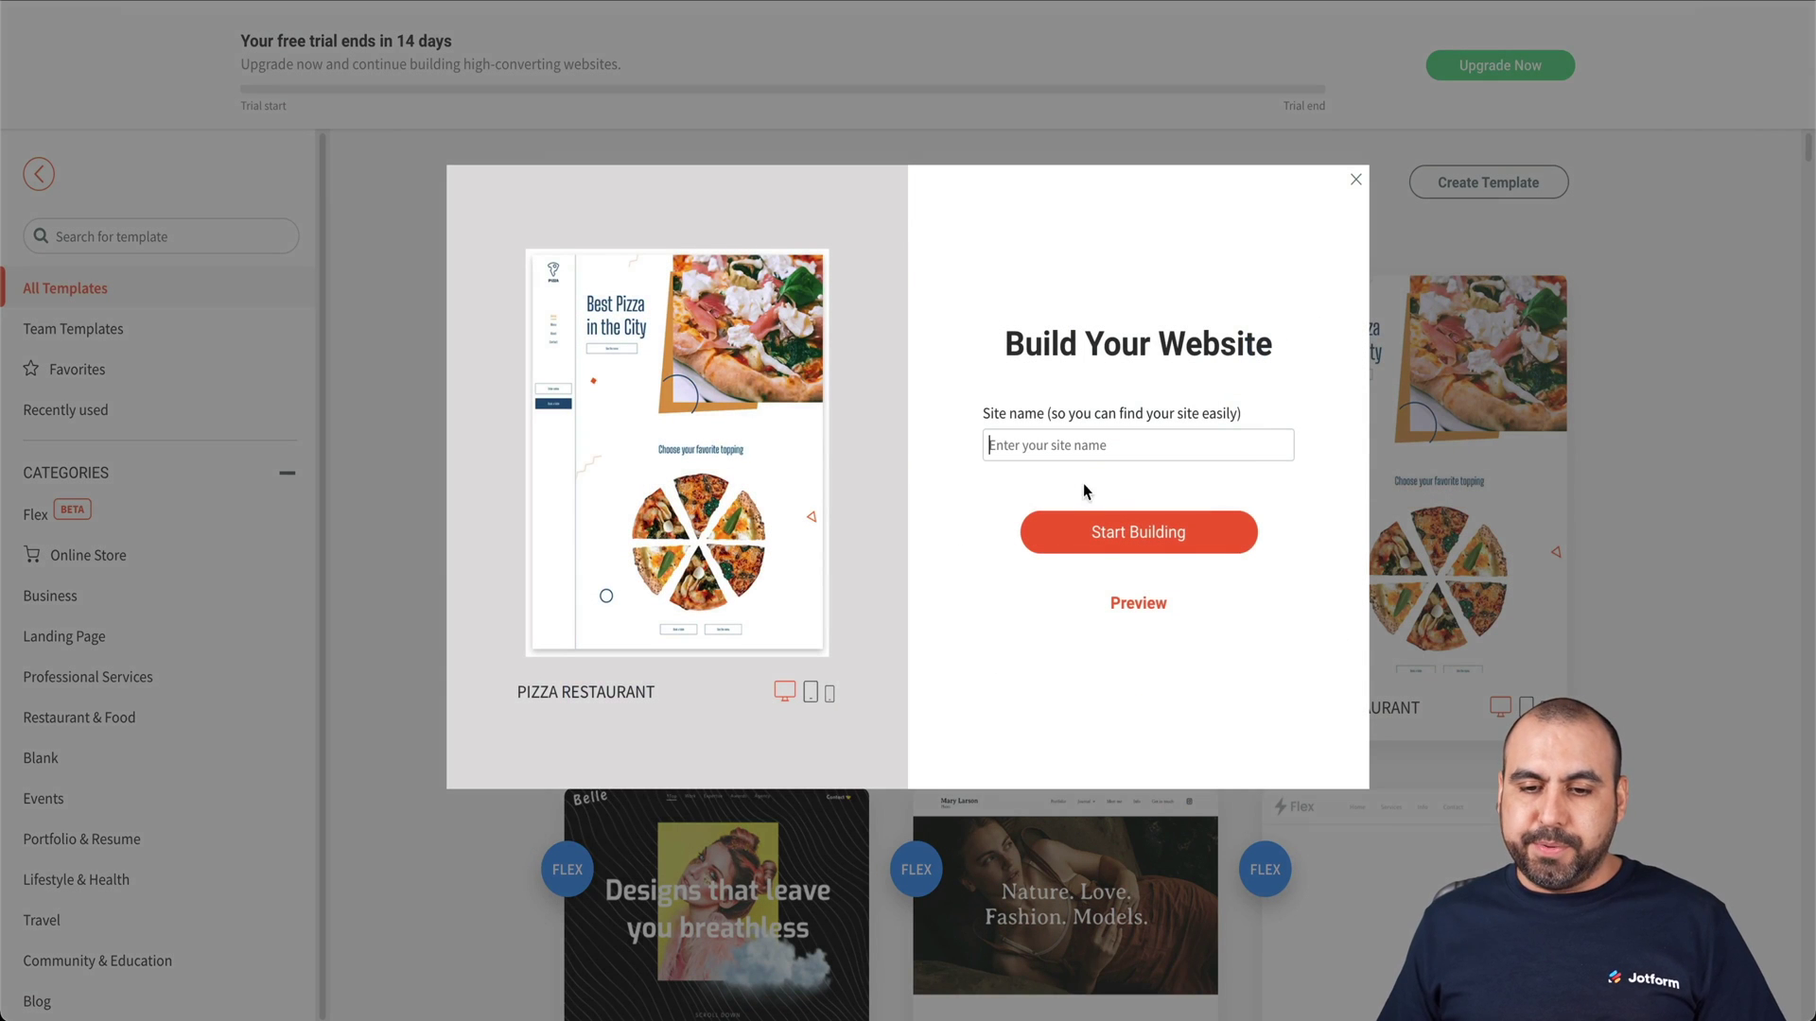
type("jotform")
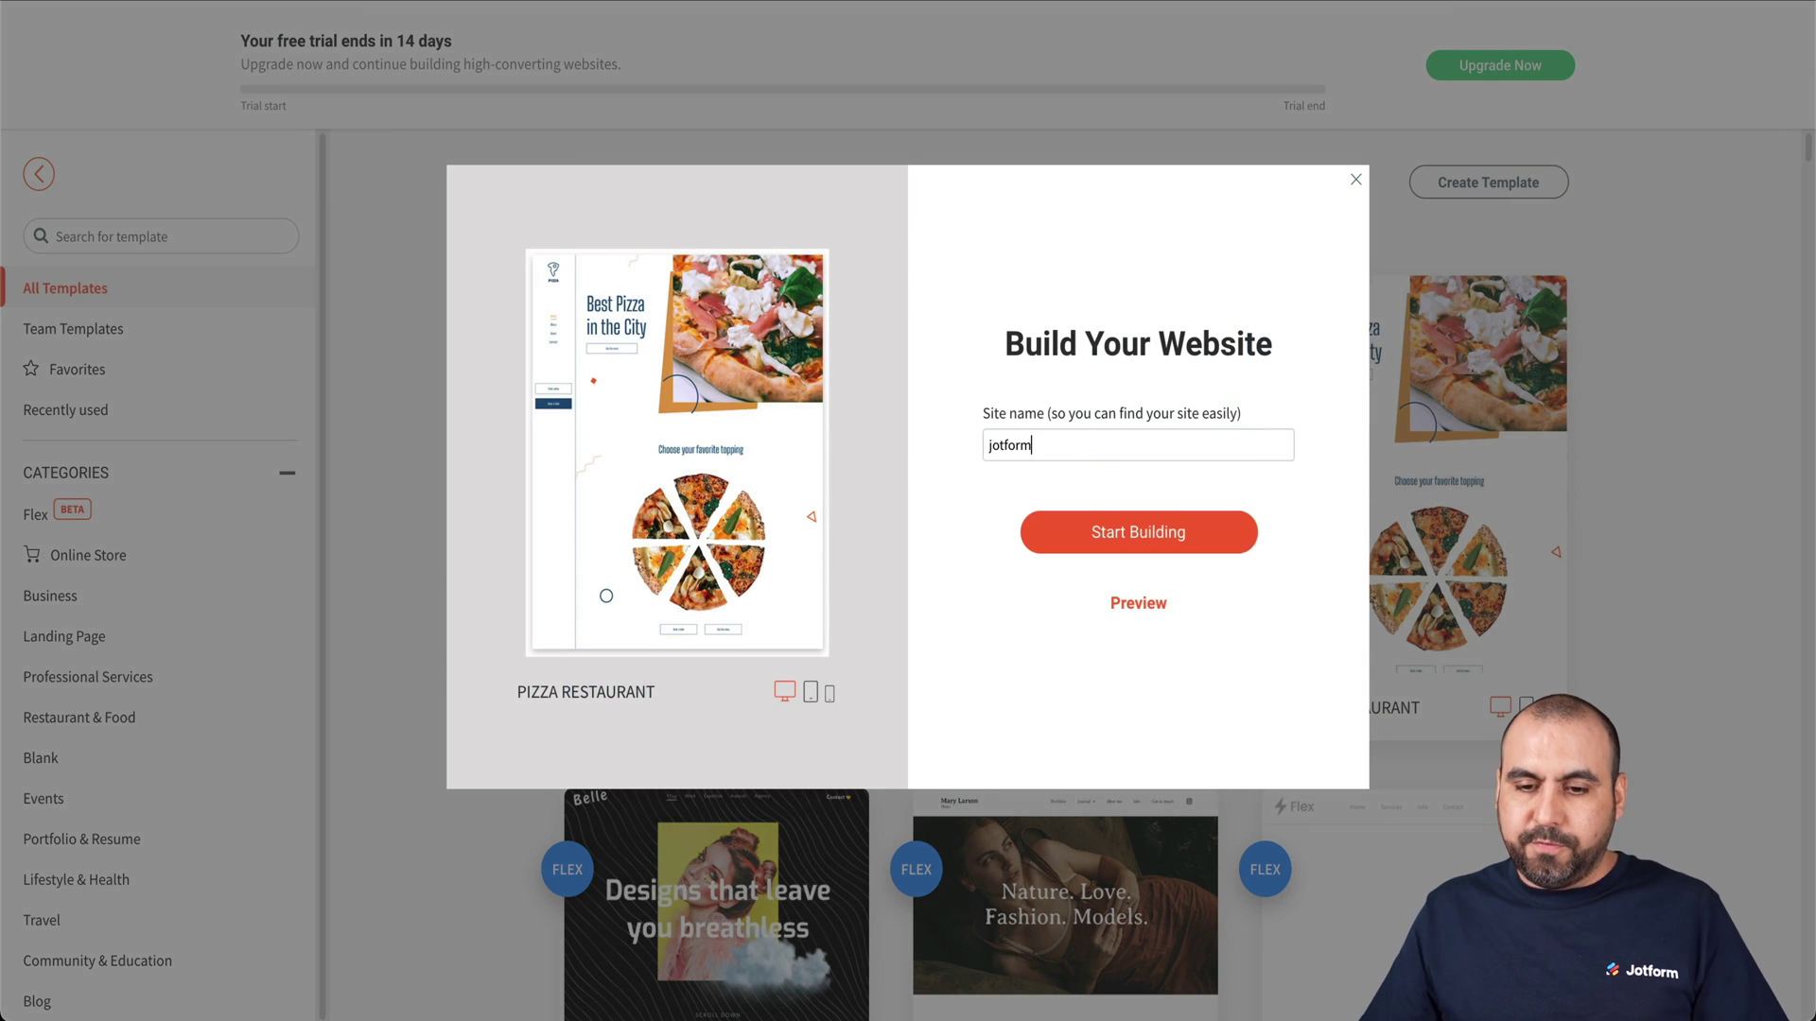
left_click(1111, 534)
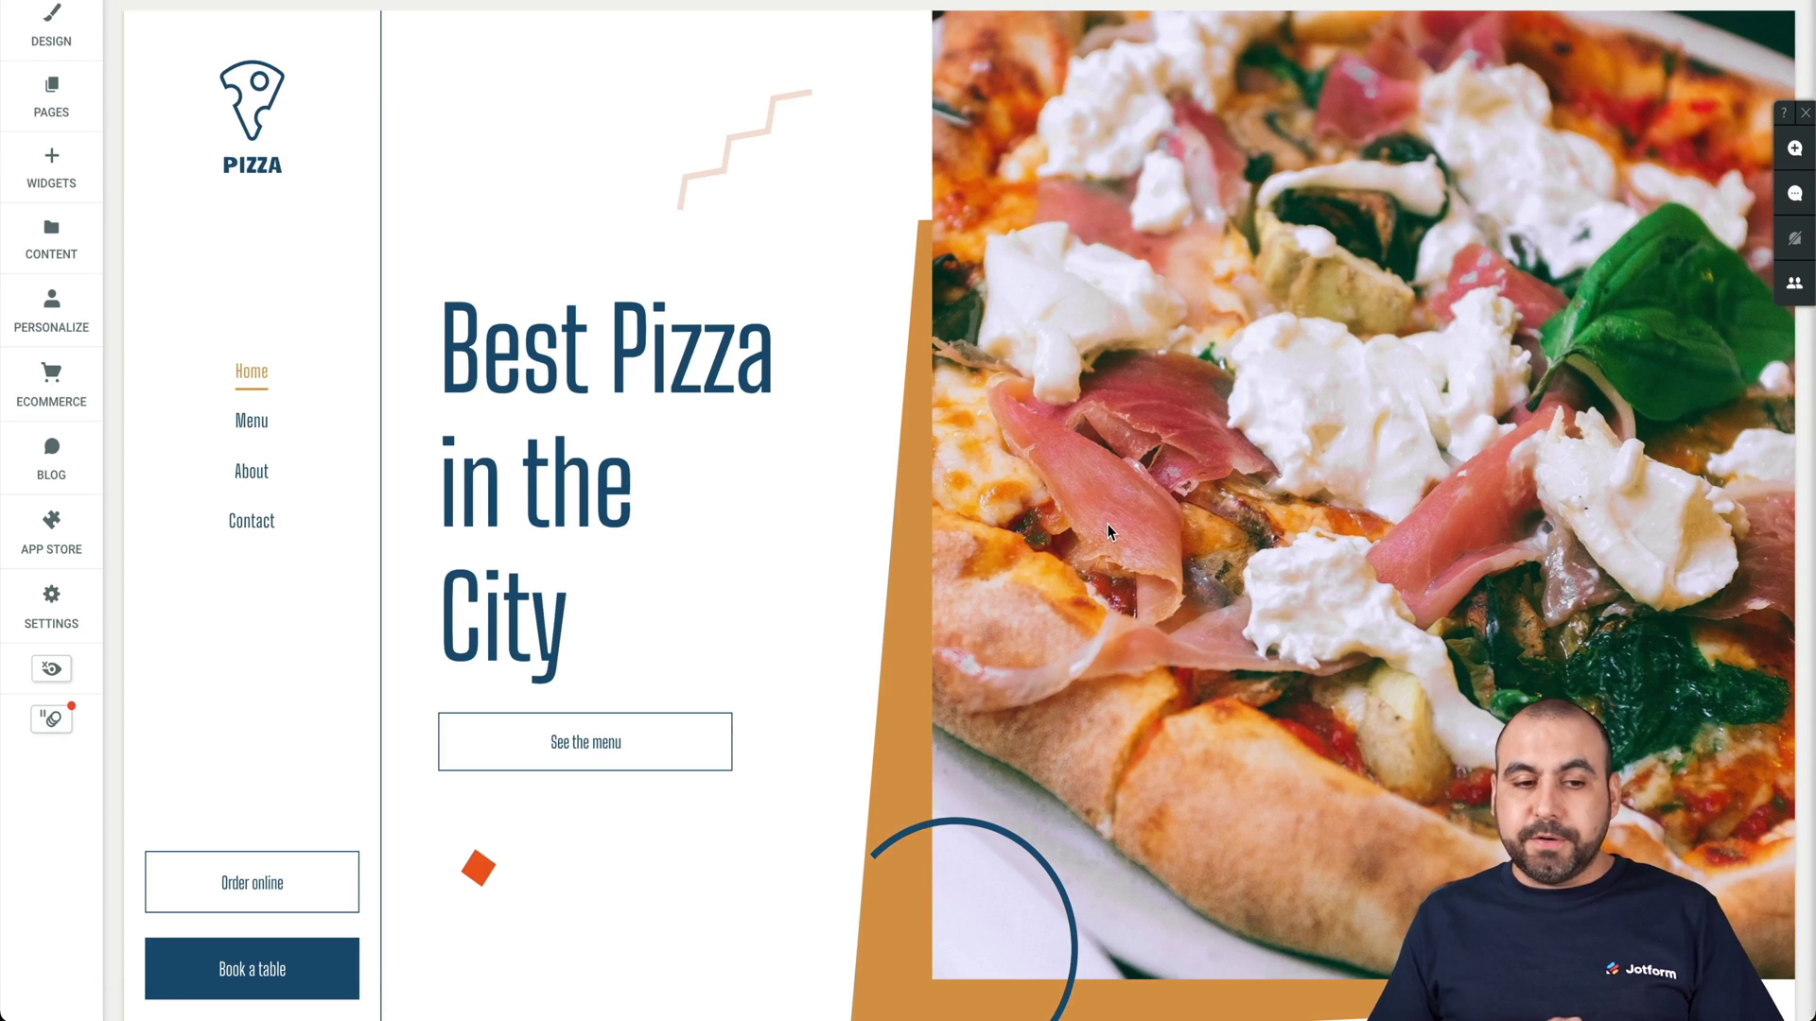
Step: Add an HTML widget to the homepage section
left_click(1108, 531)
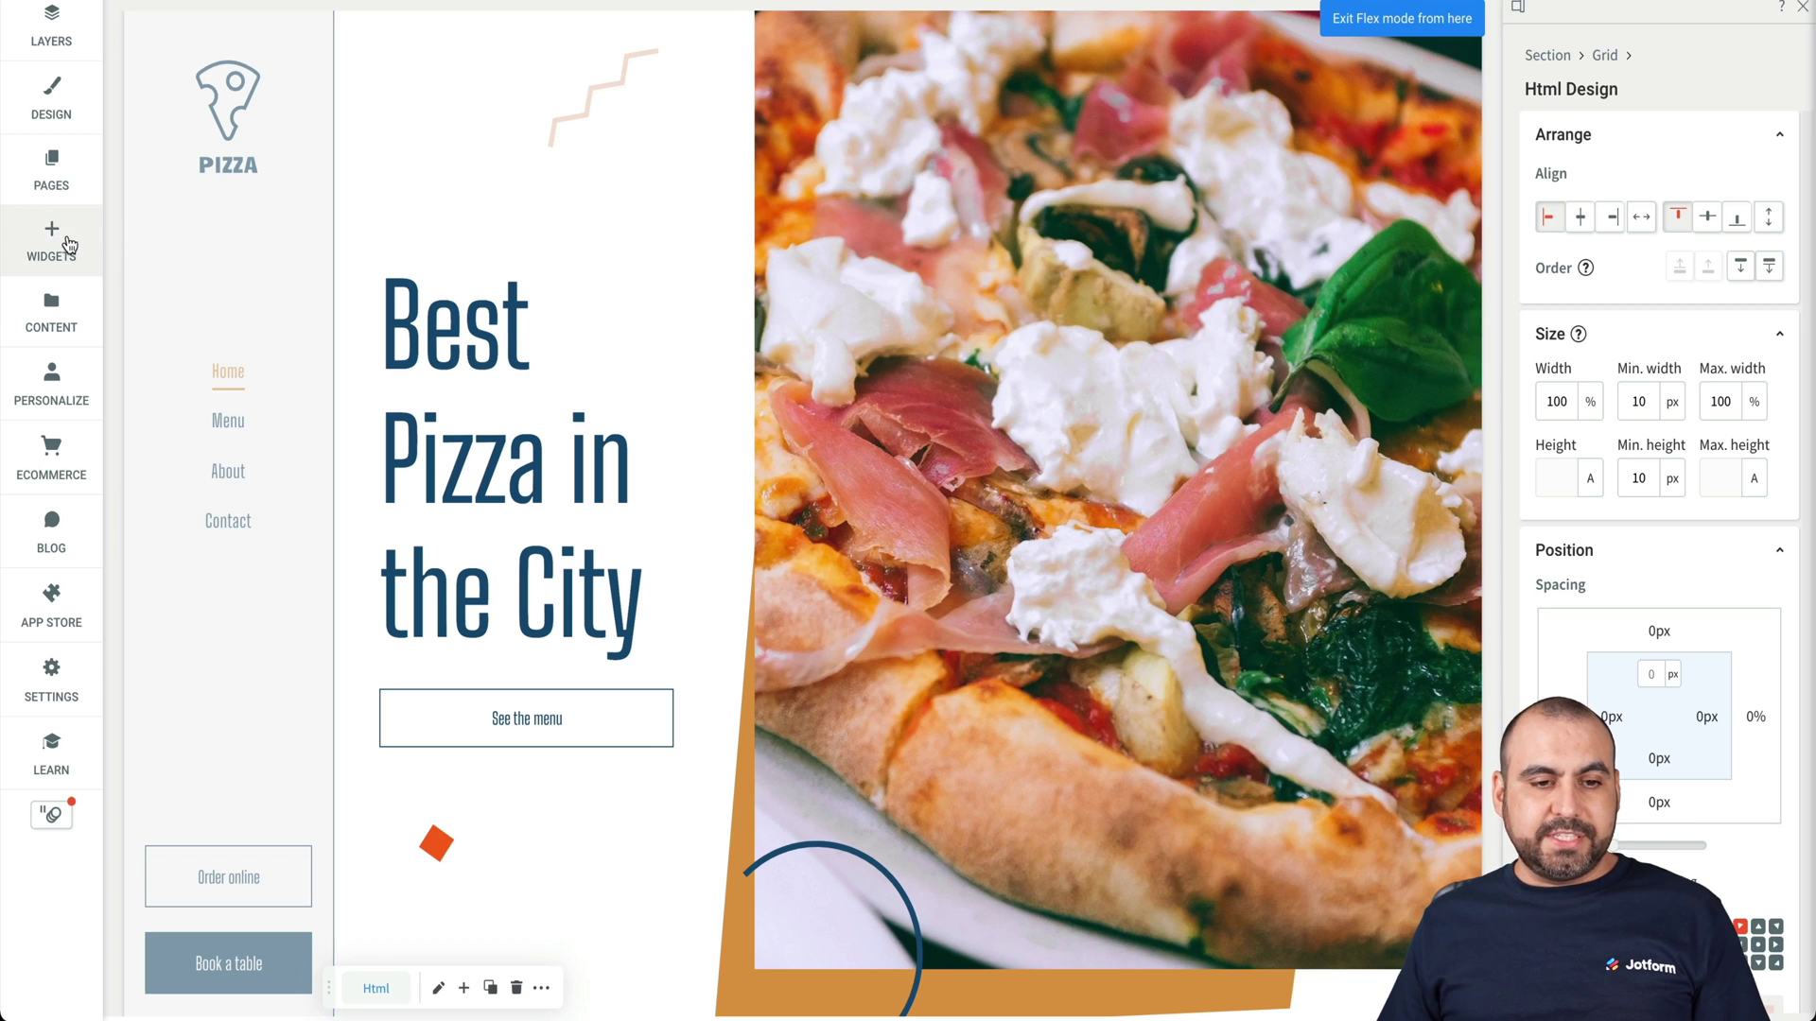
left_click(69, 245)
scroll(919, 549, "down", 3)
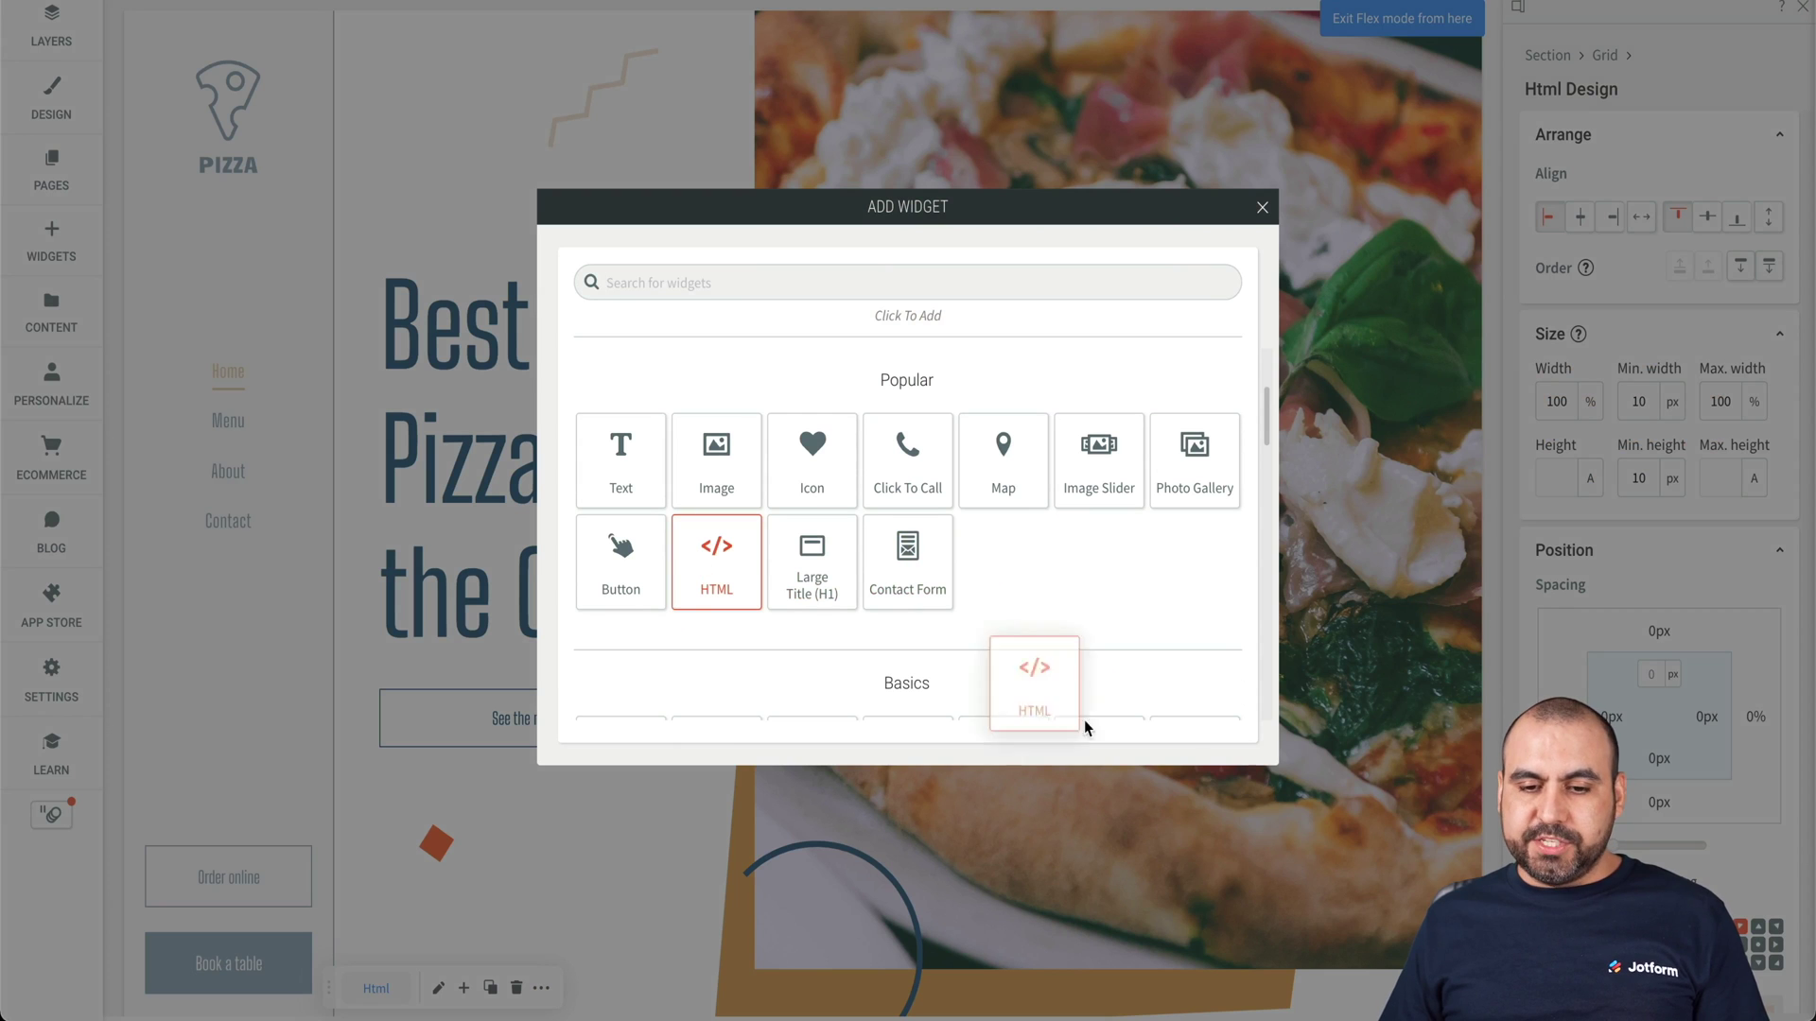
left_click_drag(977, 671, 742, 577)
left_click(739, 568)
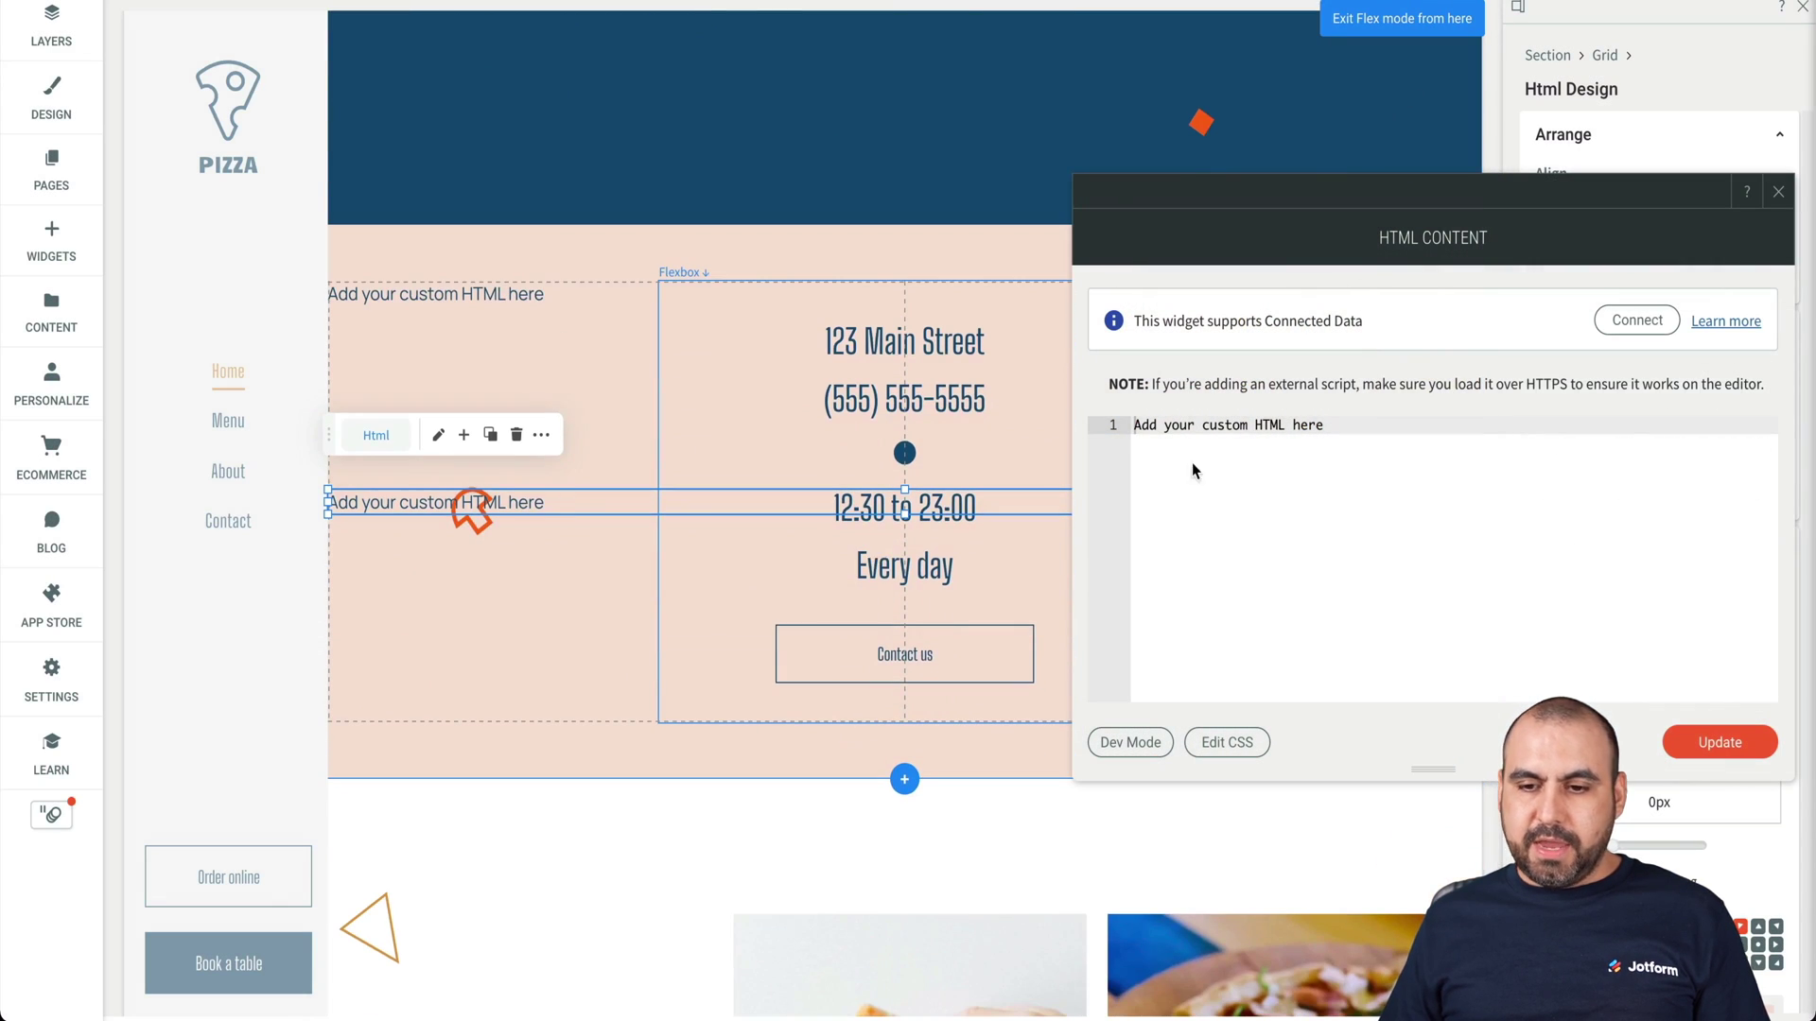
Step: Place the HTML widget below the address, enlarge the section, and paste the Jotform embed code
mouse_move(520, 503)
left_mouse_down()
mouse_move(525, 748)
mouse_move(606, 822)
left_mouse_up()
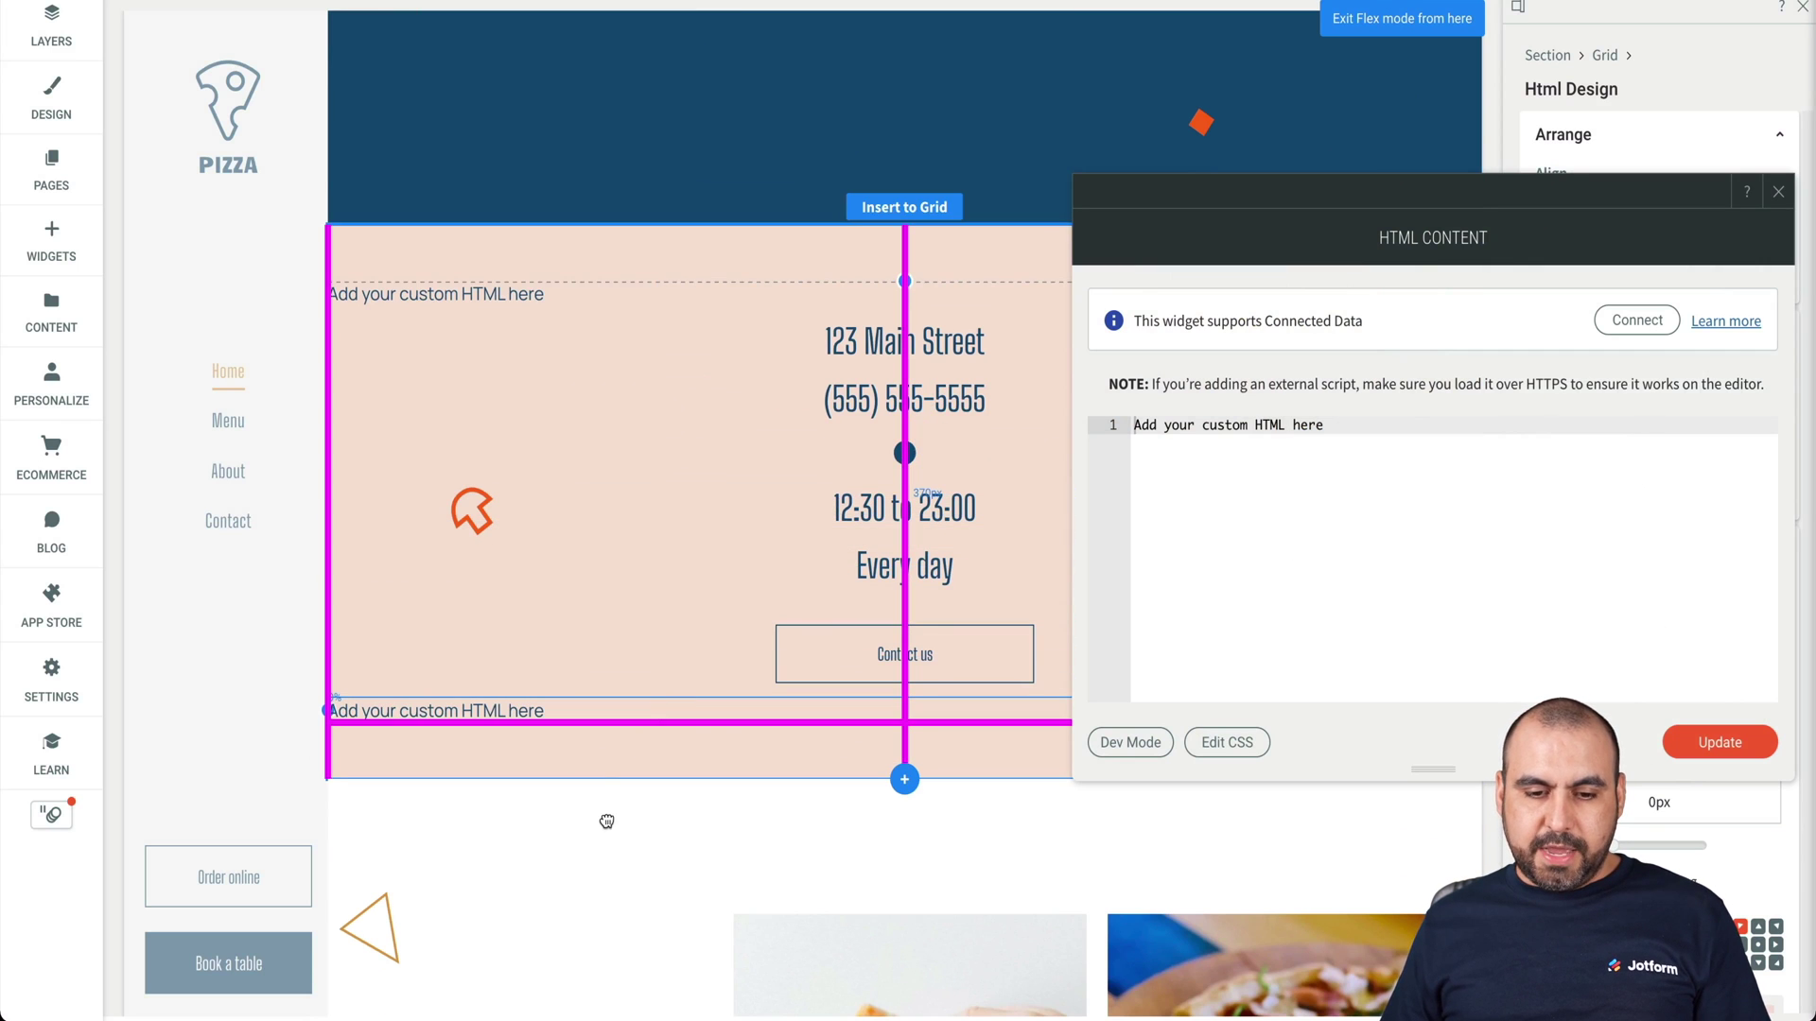
left_click_drag(770, 740, 810, 954)
scroll(790, 790, "down", 1)
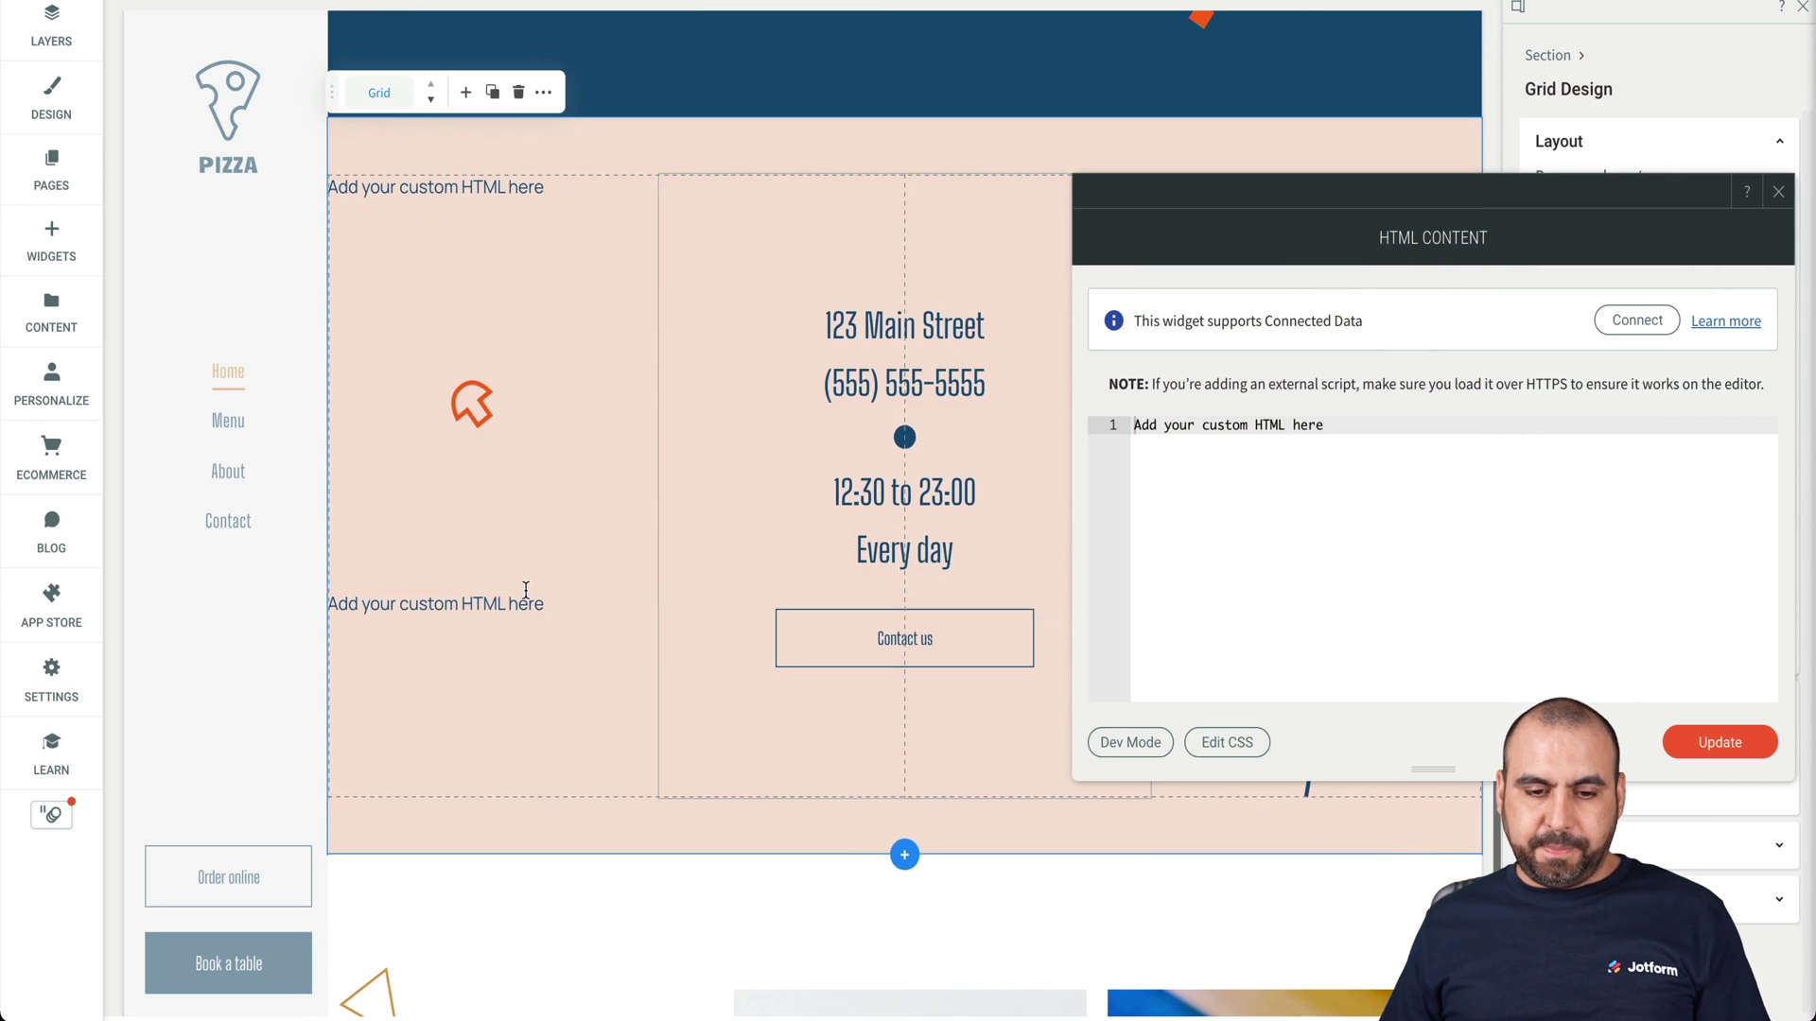
left_click_drag(527, 603, 537, 705)
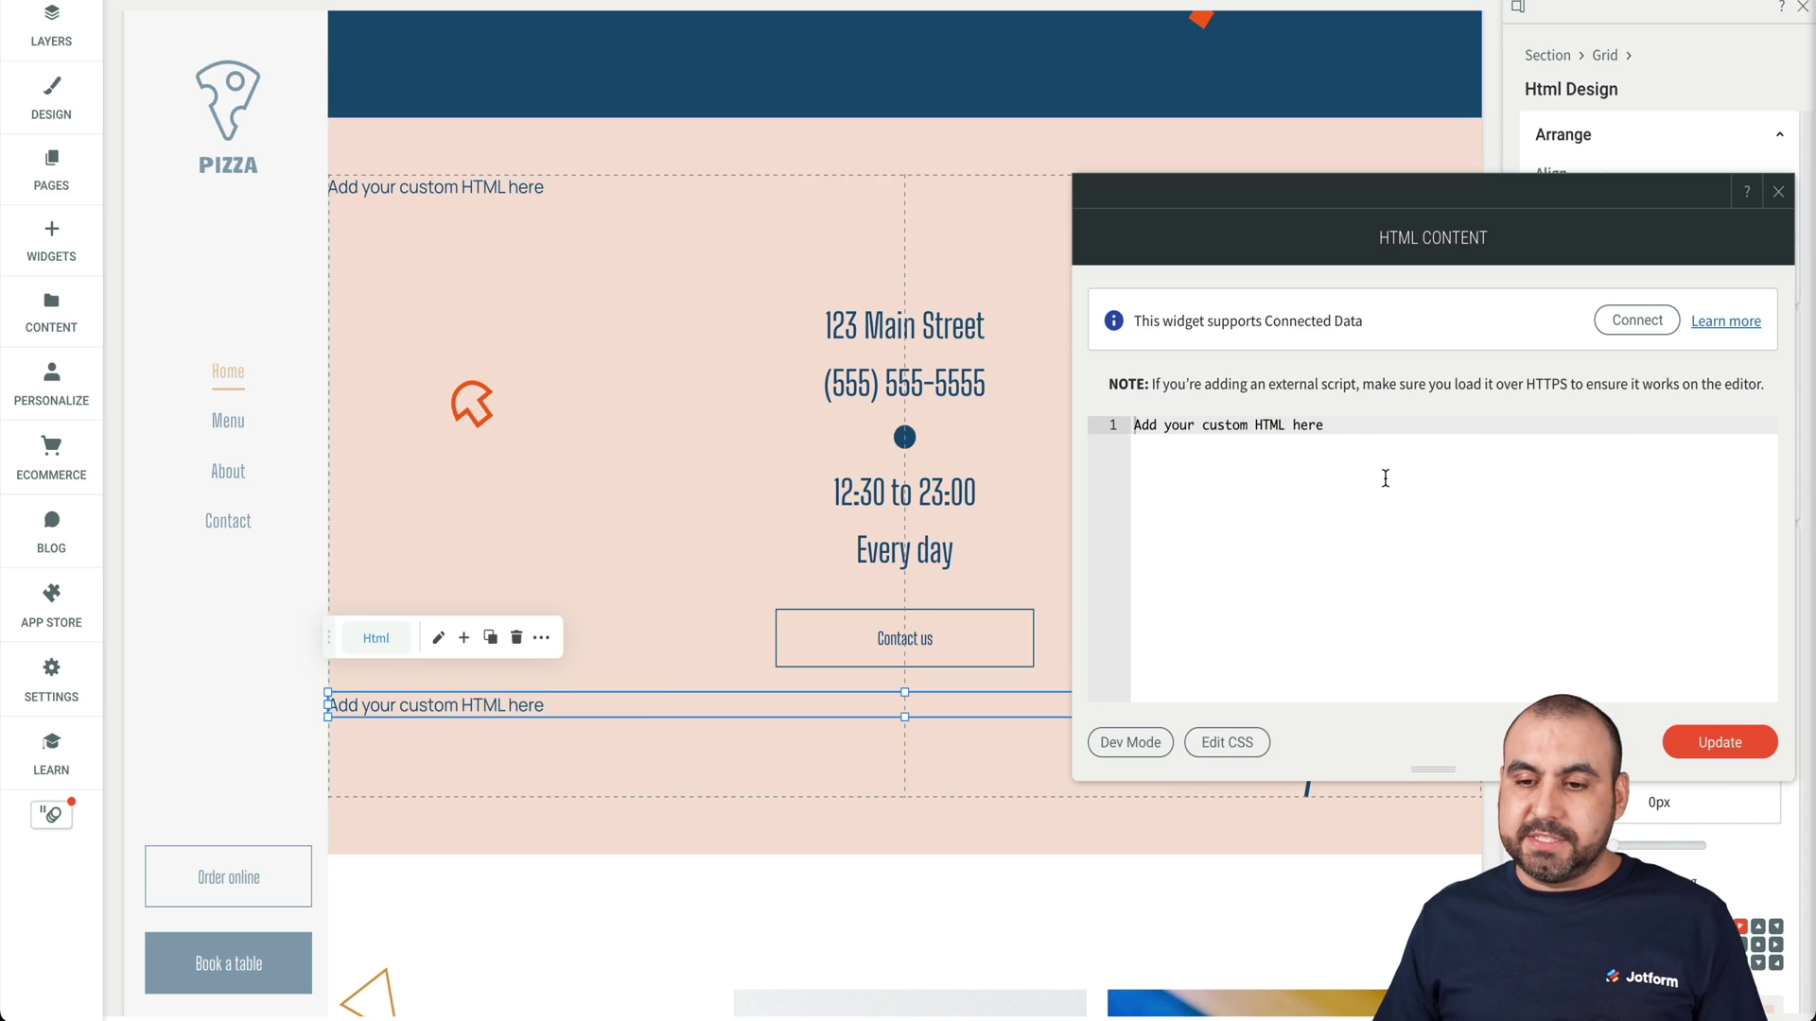
key("ctrl+v")
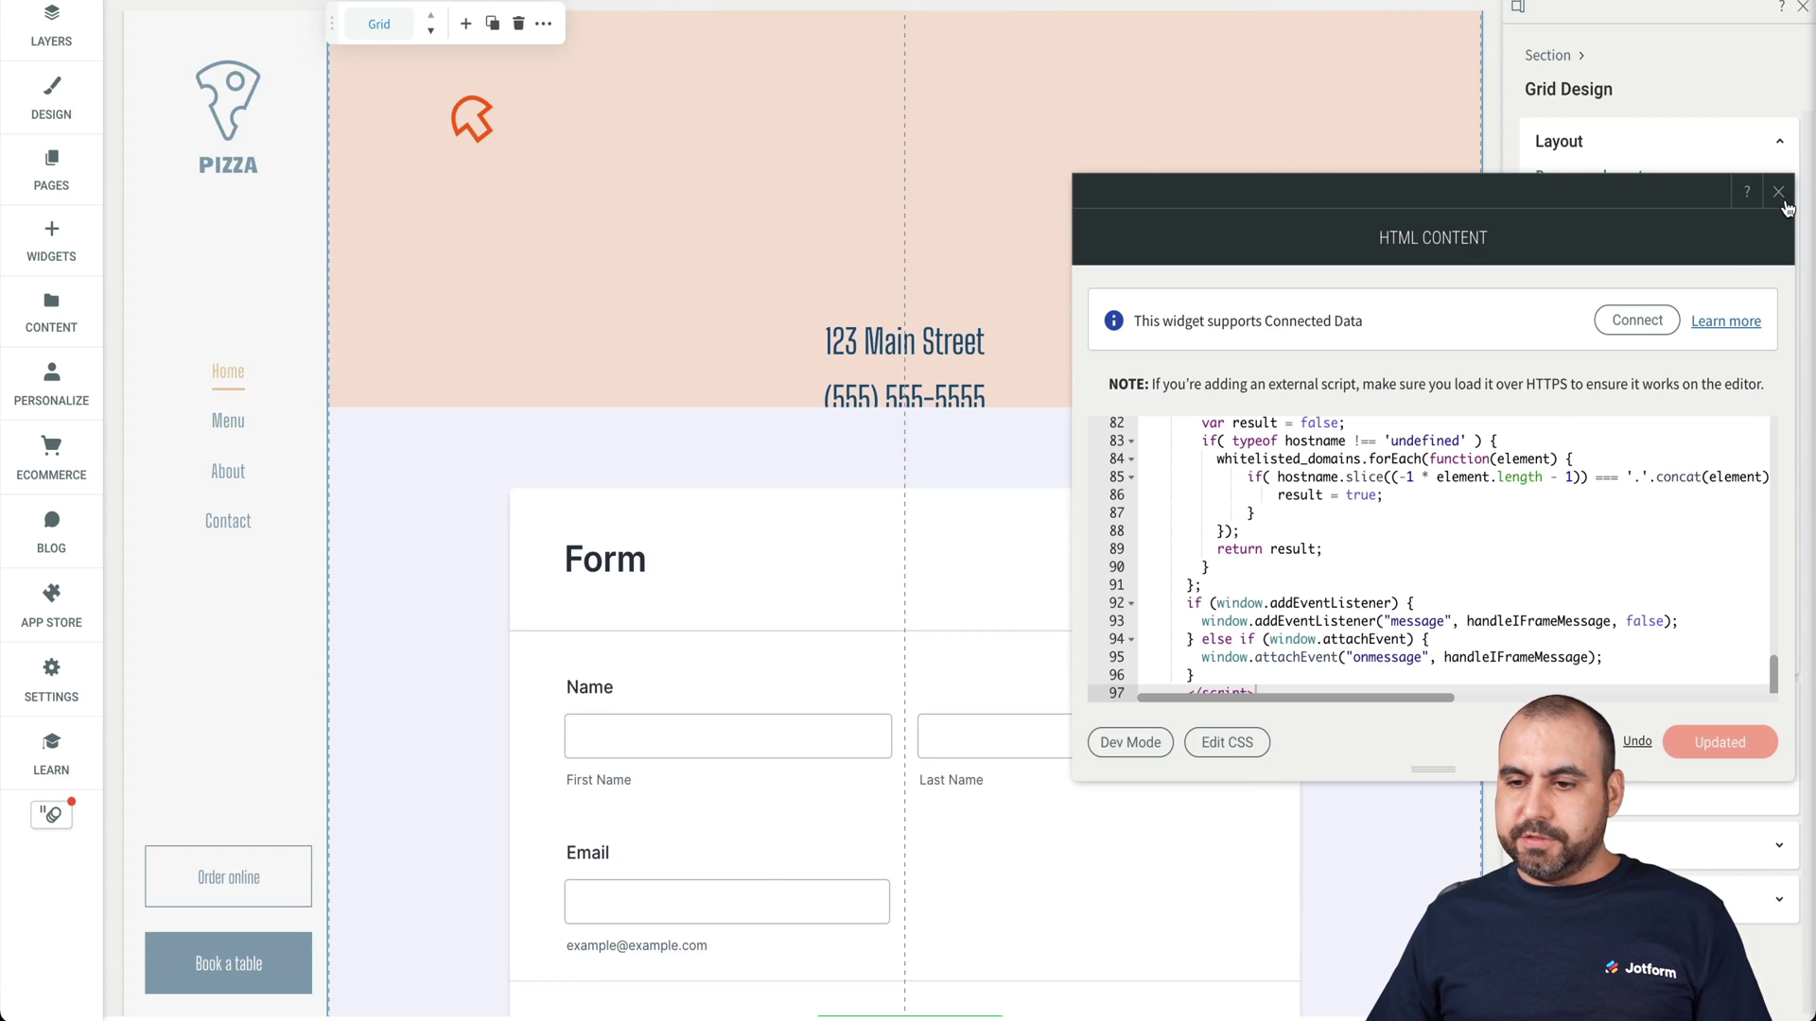
left_click(1779, 192)
scroll(1214, 575, "down", 3)
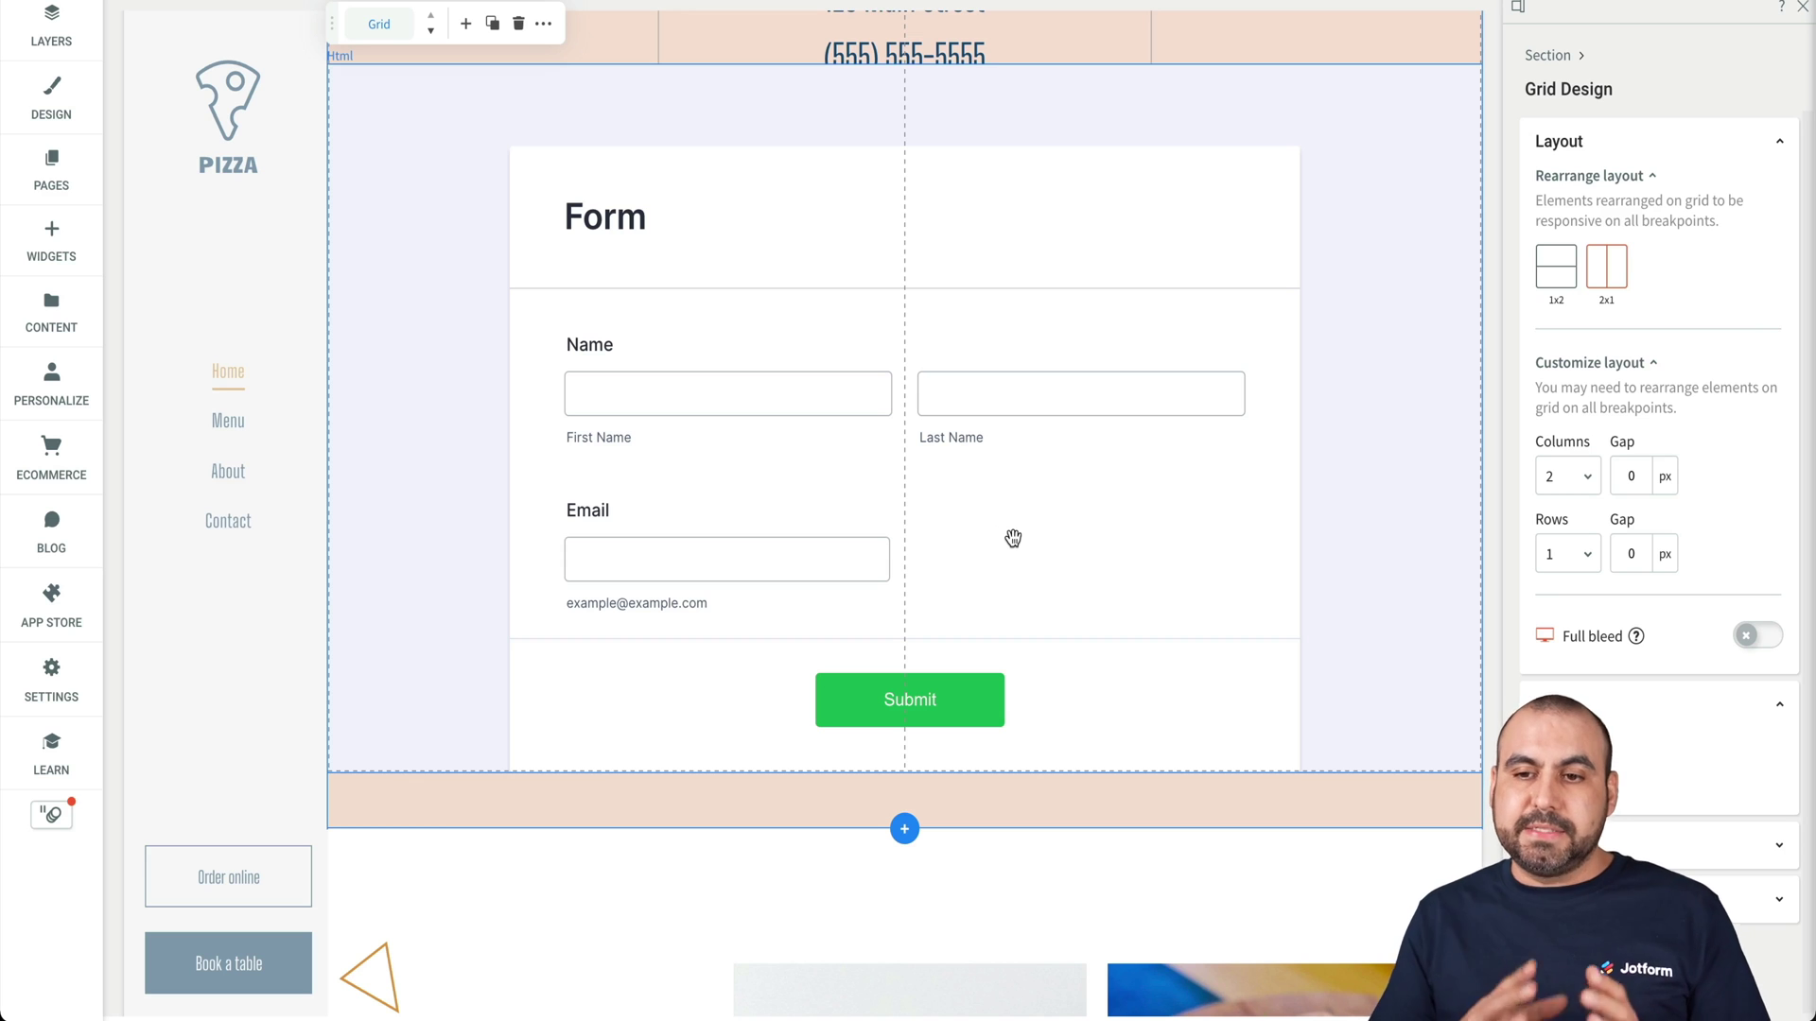
Step: Preview the homepage to check the embedded Name and Email form
left_click(1289, 3)
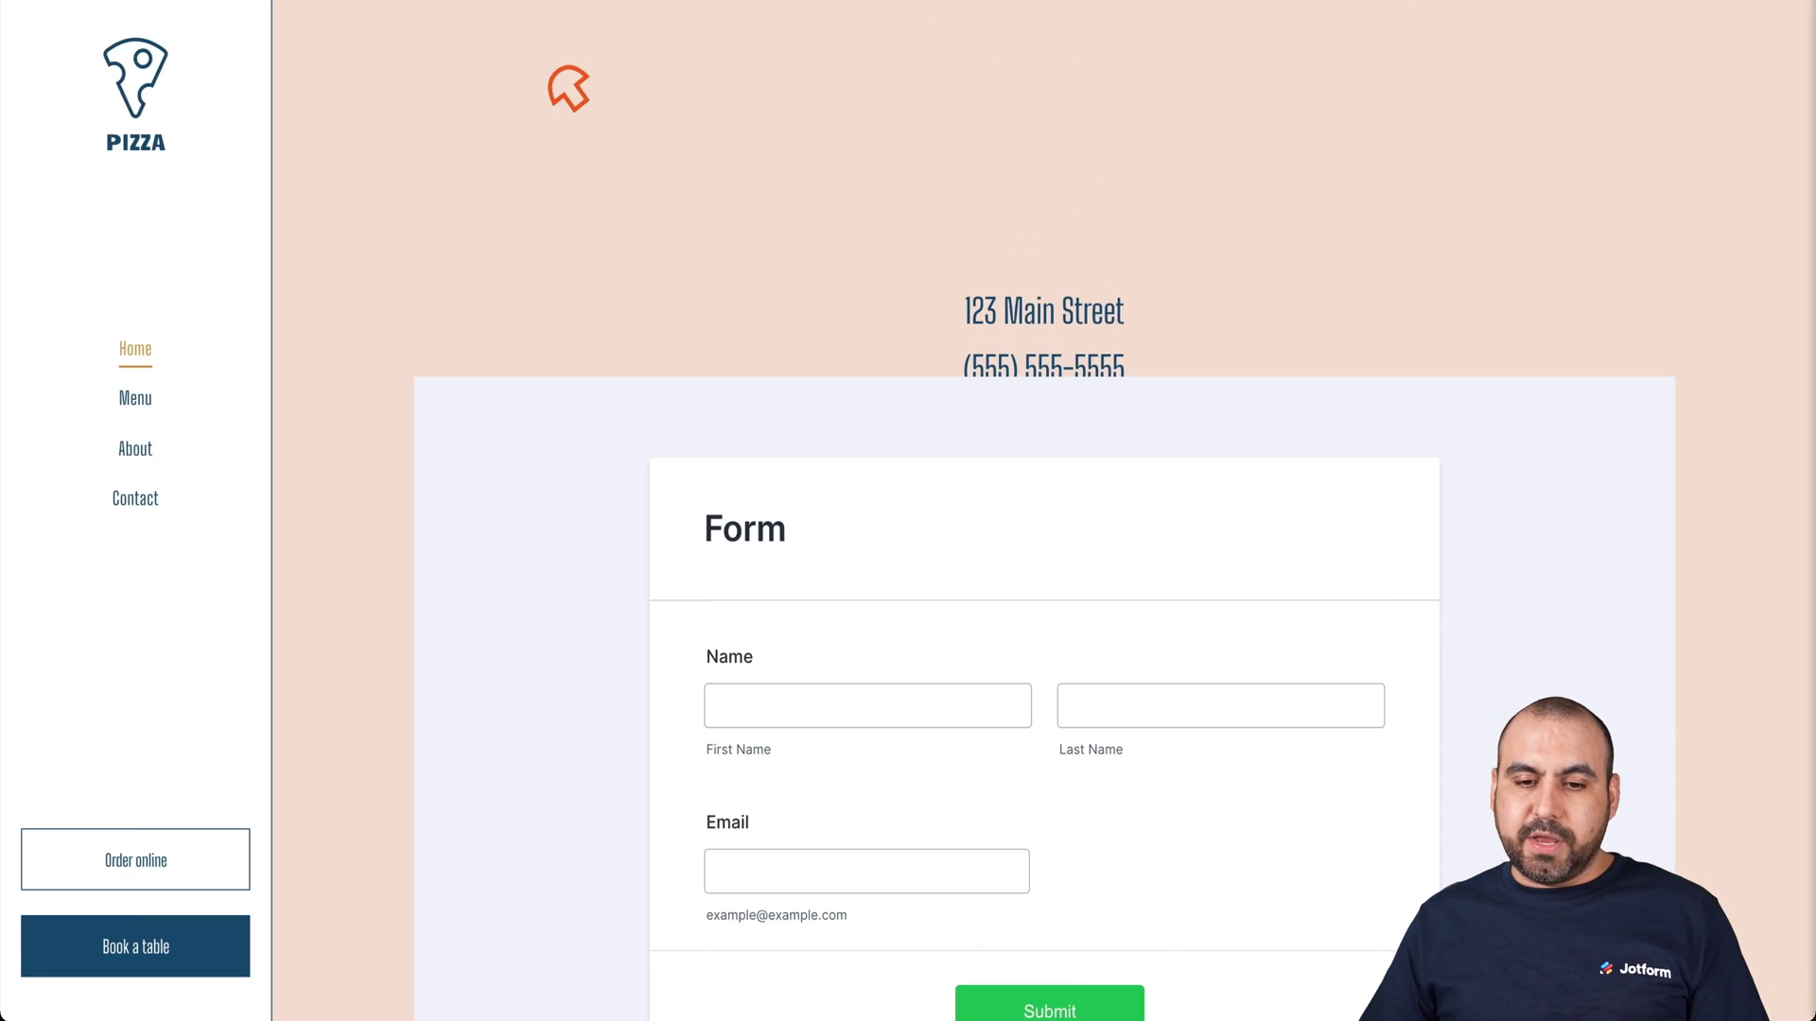
scroll(1122, 202, "up", 5)
scroll(1122, 203, "up", 5)
scroll(1122, 202, "up", 5)
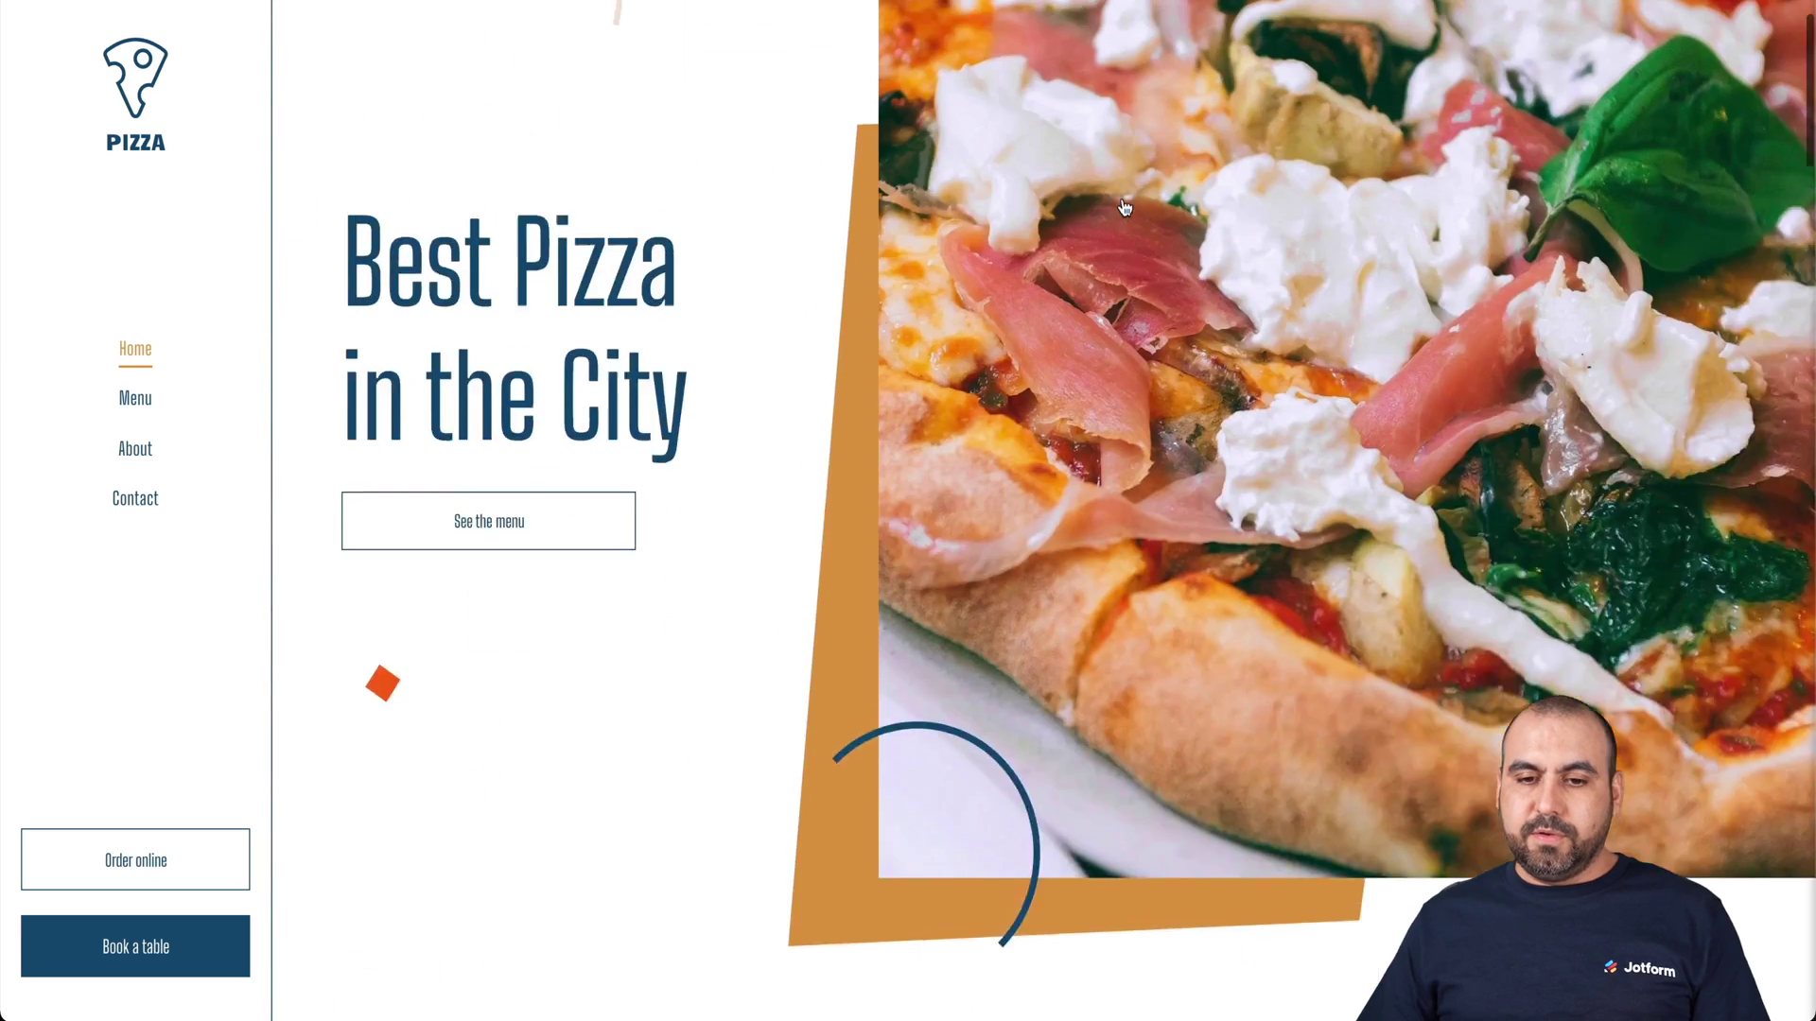
scroll(1123, 209, "up", 5)
scroll(1124, 208, "down", 5)
scroll(1123, 207, "down", 5)
scroll(1122, 207, "down", 5)
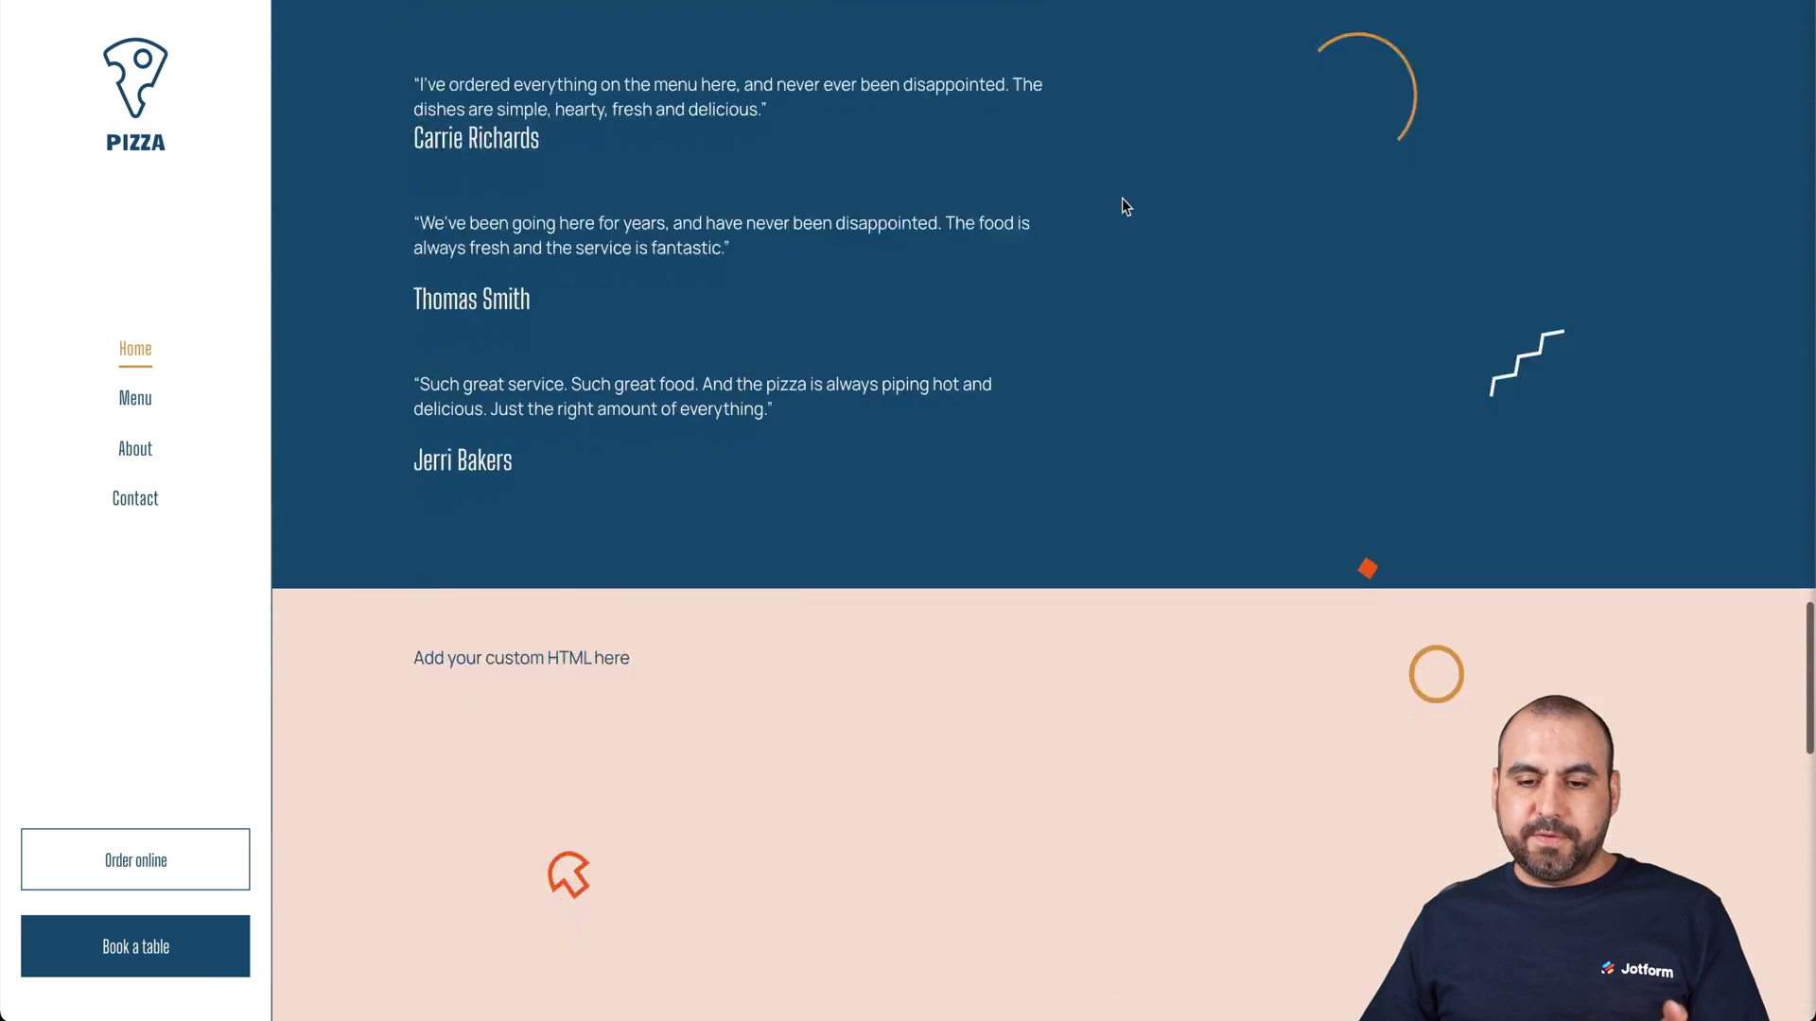
scroll(1121, 208, "down", 5)
scroll(1122, 207, "down", 1)
scroll(1123, 203, "up", 1)
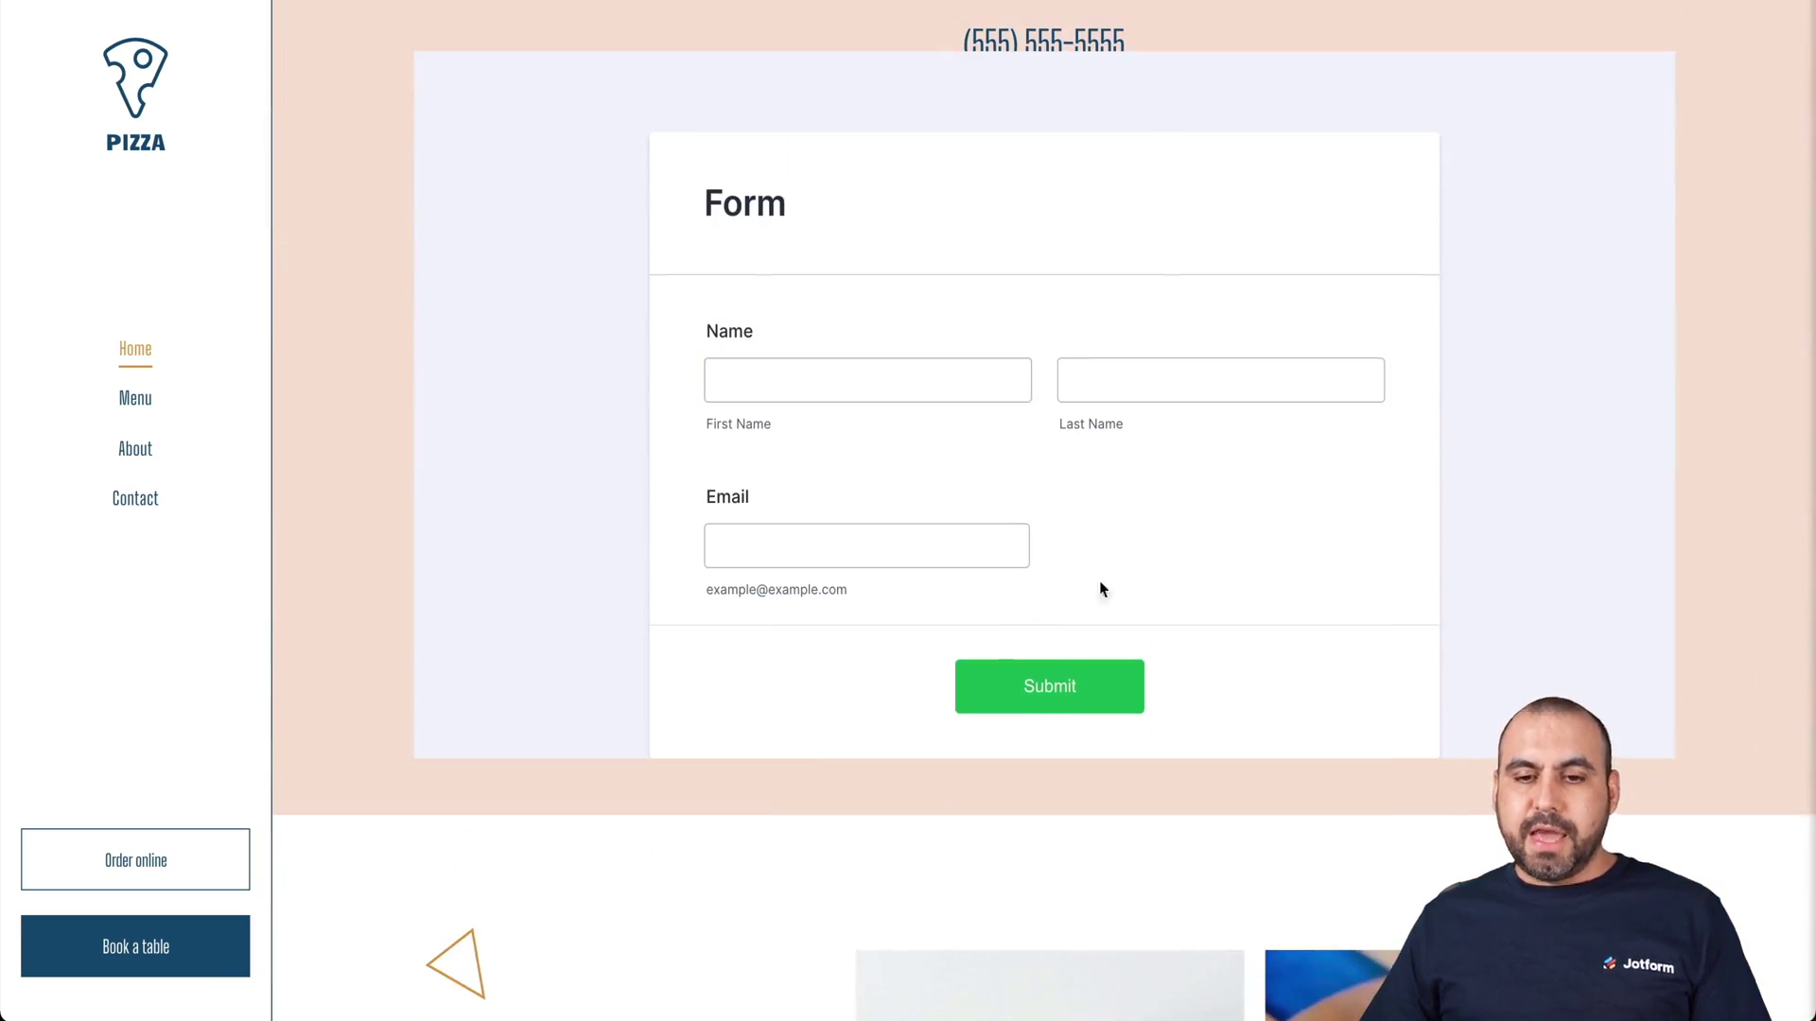
scroll(1156, 465, "up", 2)
scroll(1157, 466, "up", 2)
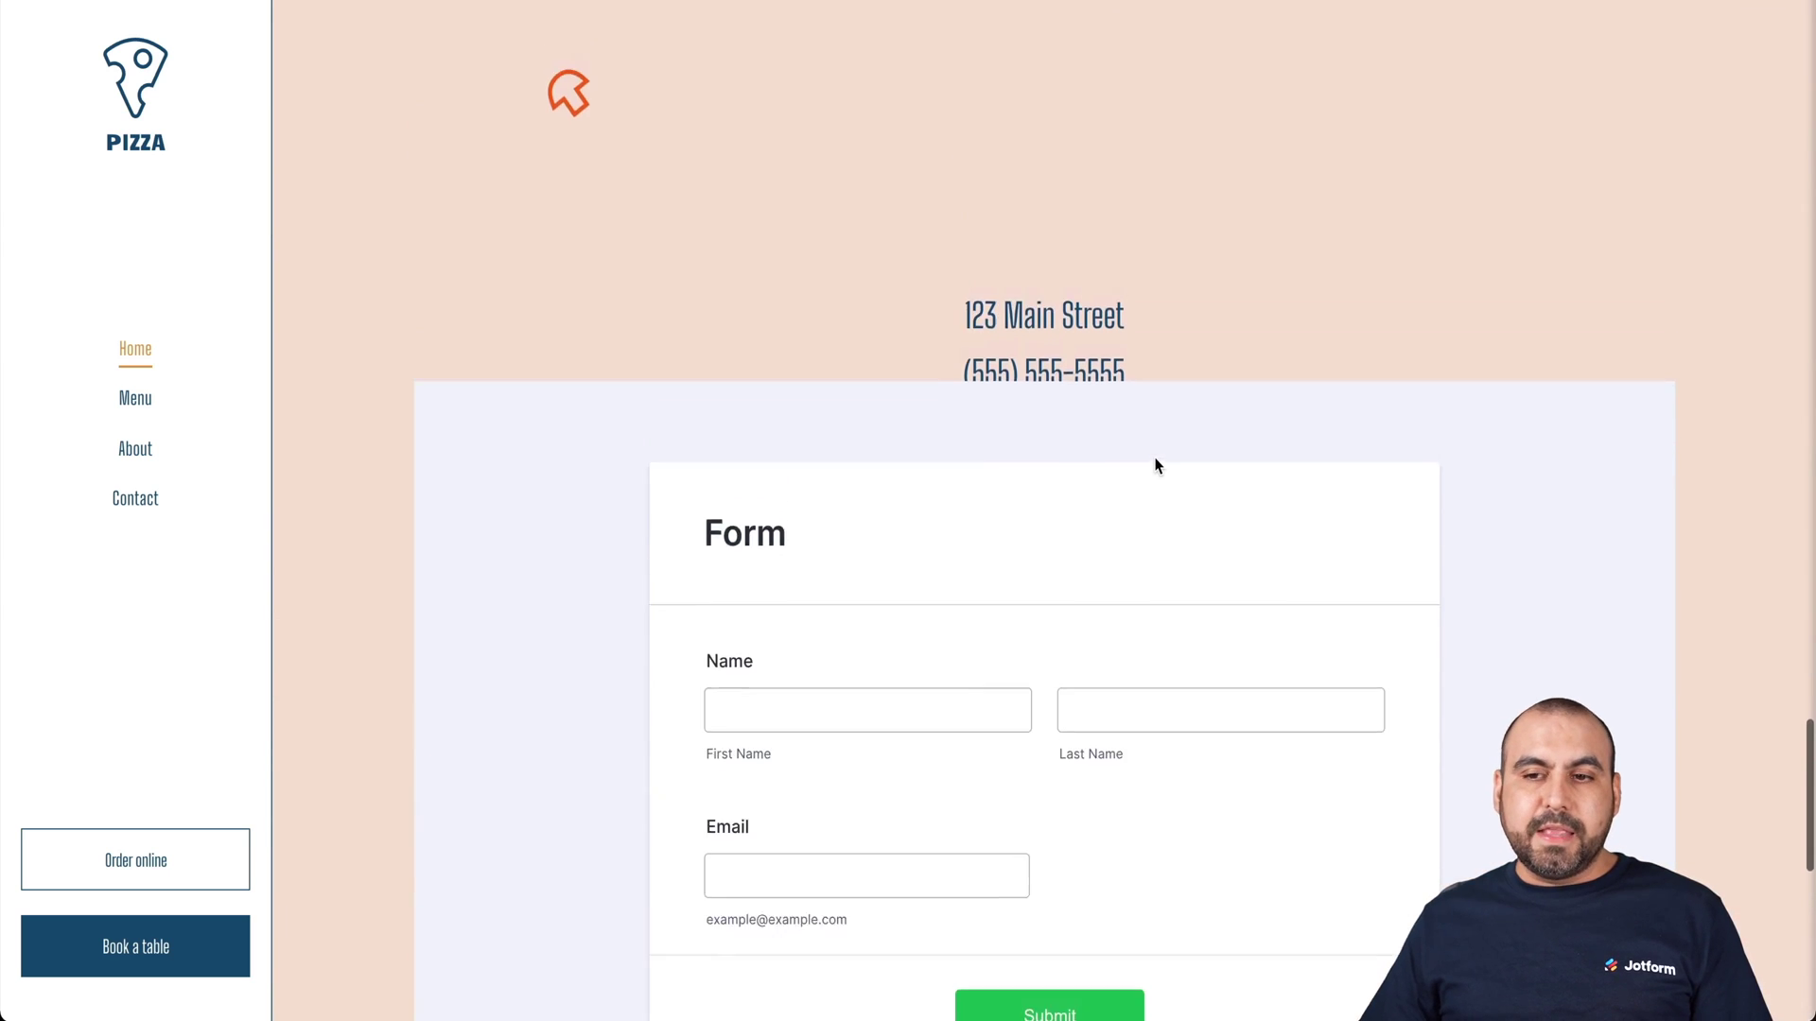
scroll(1355, 161, "up", 5)
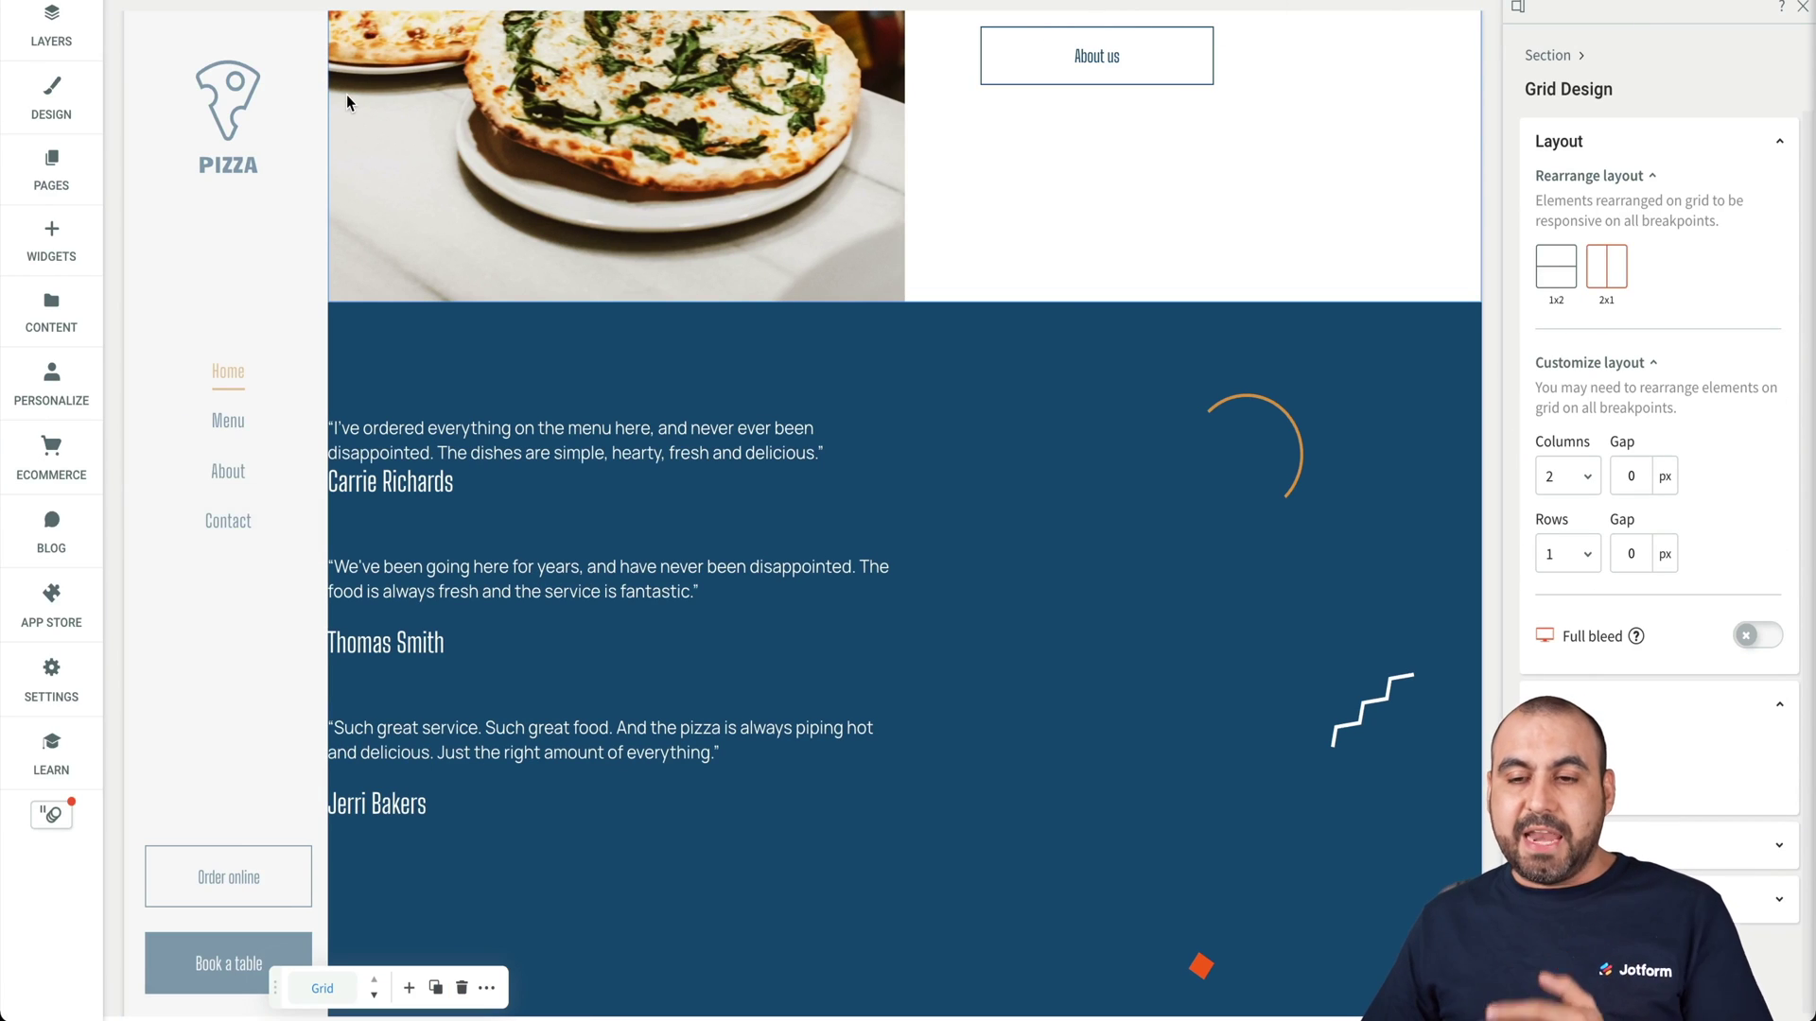
Step: Delete the built-in contact form beside the map on the Contact page
key("Escape")
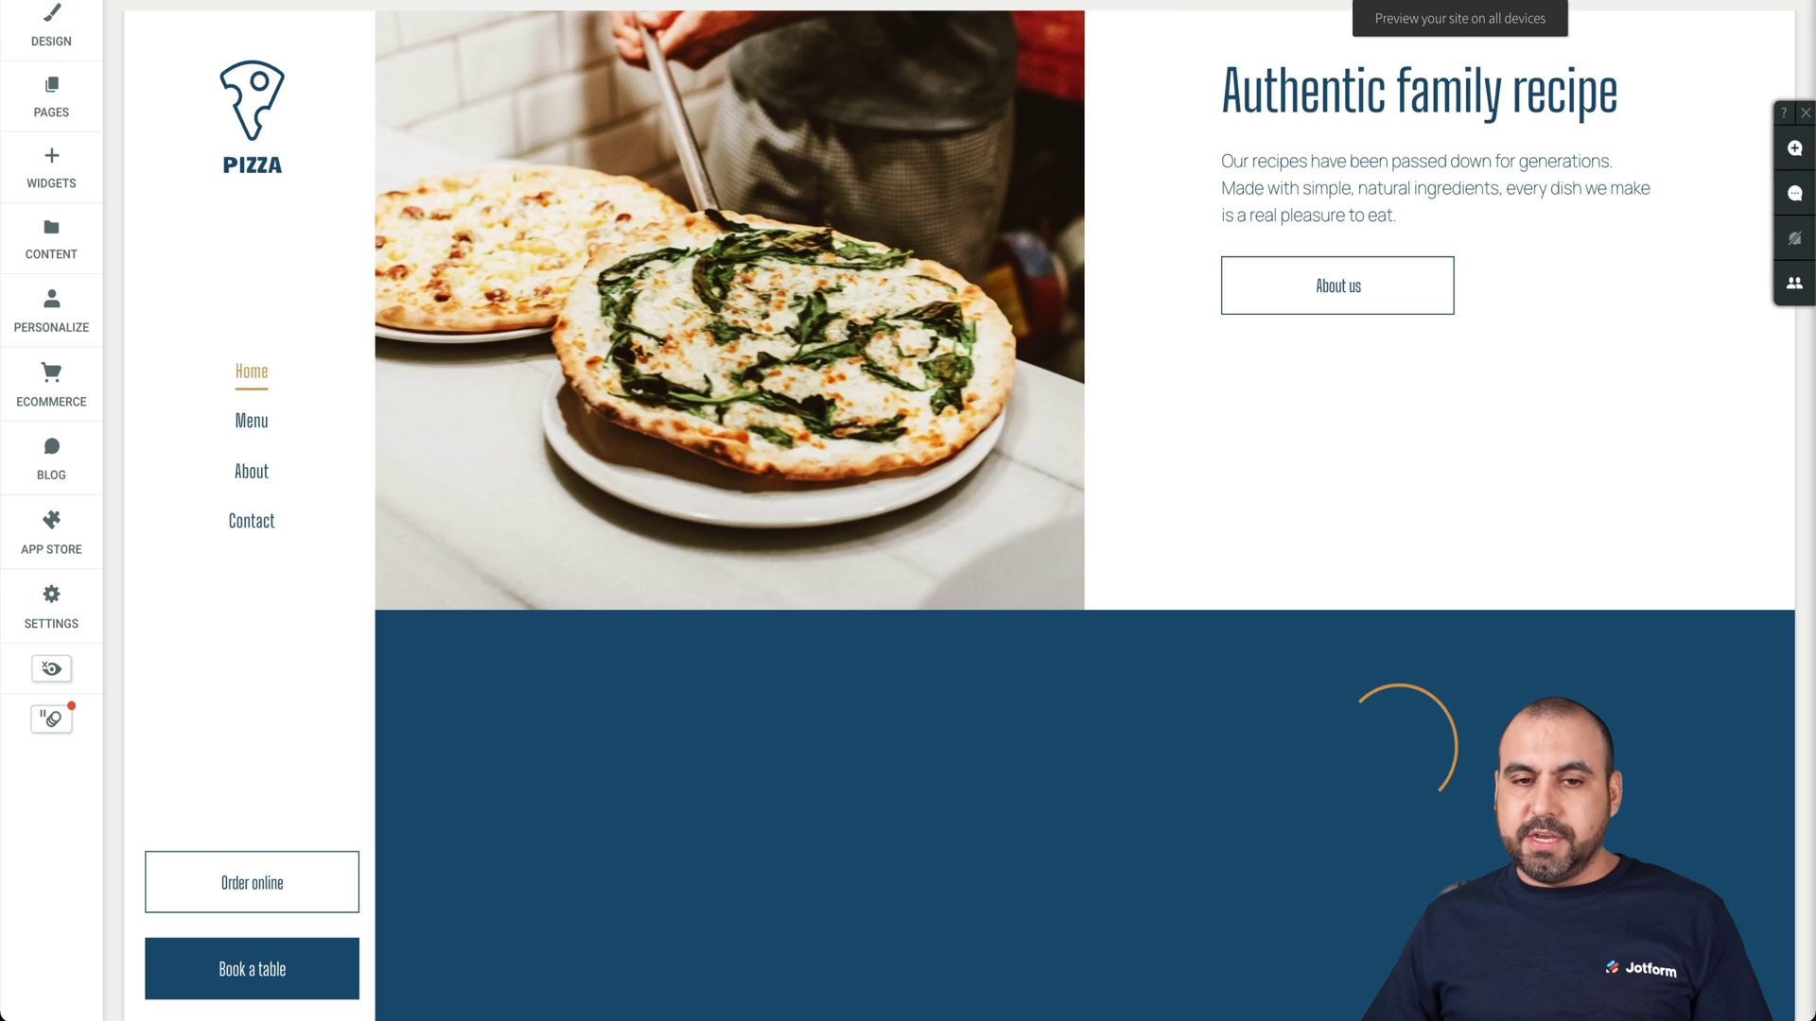
left_click(315, 151)
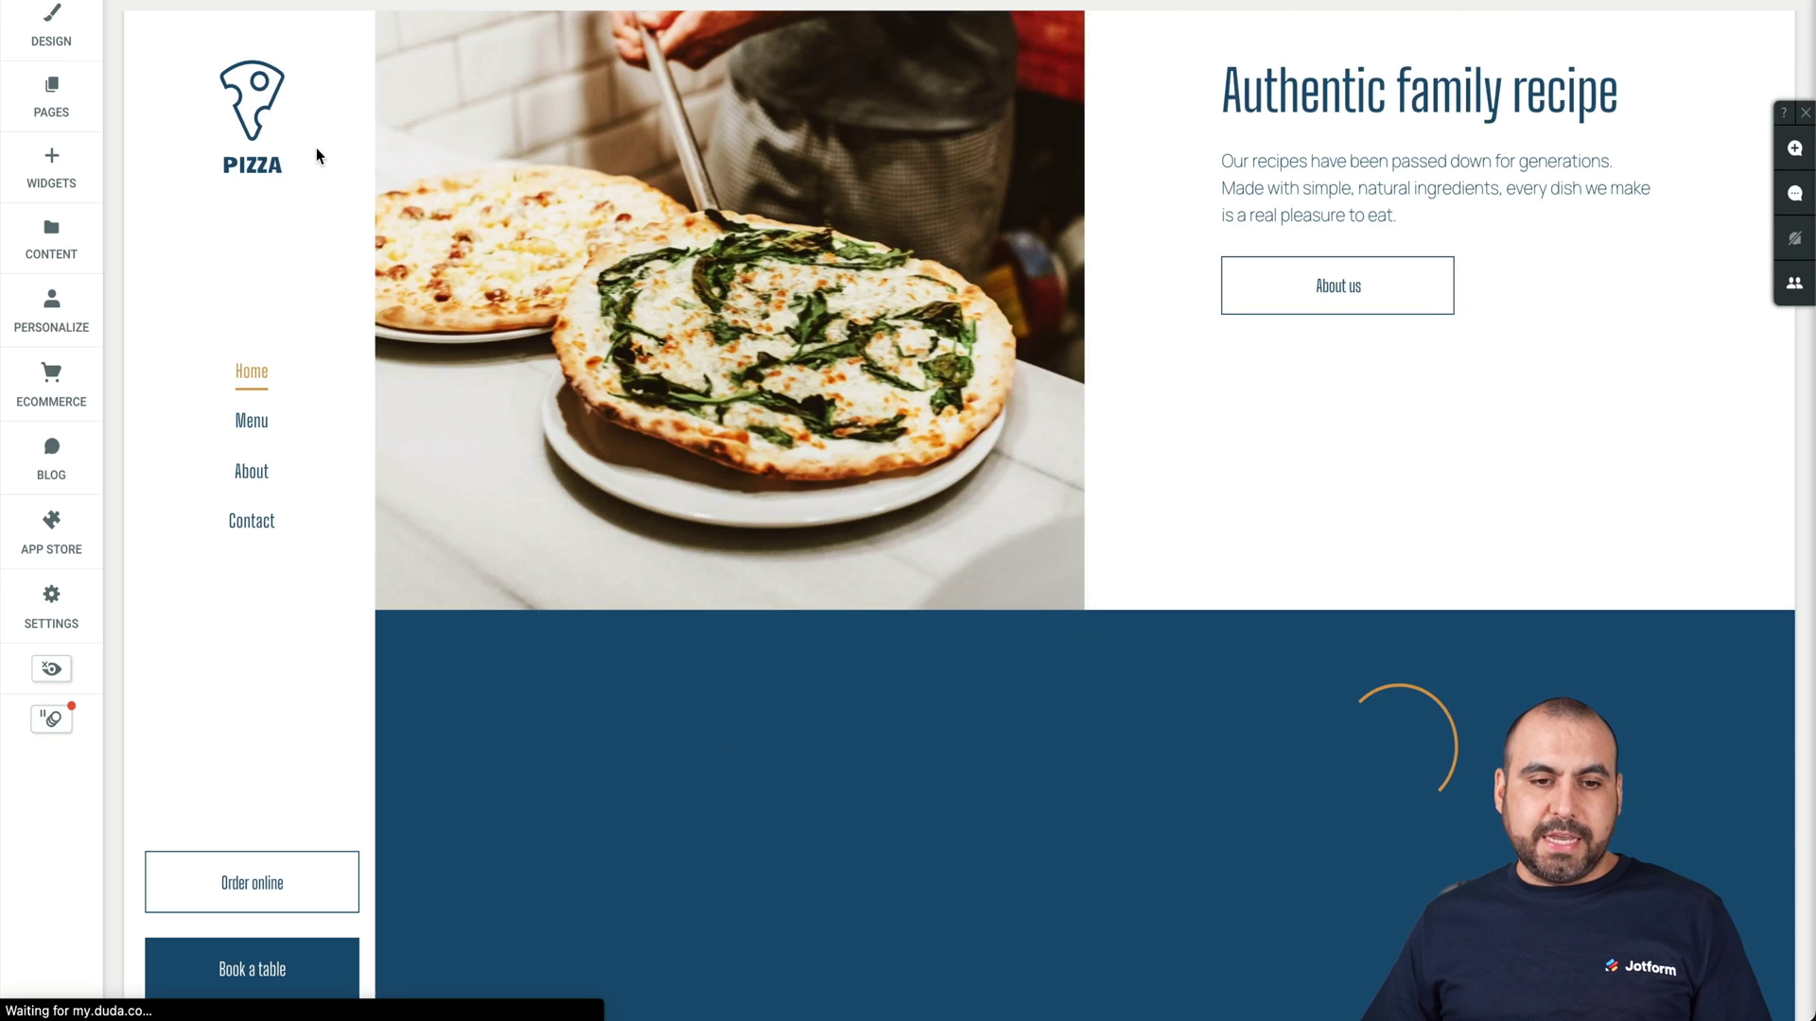
scroll(638, 476, "down", 5)
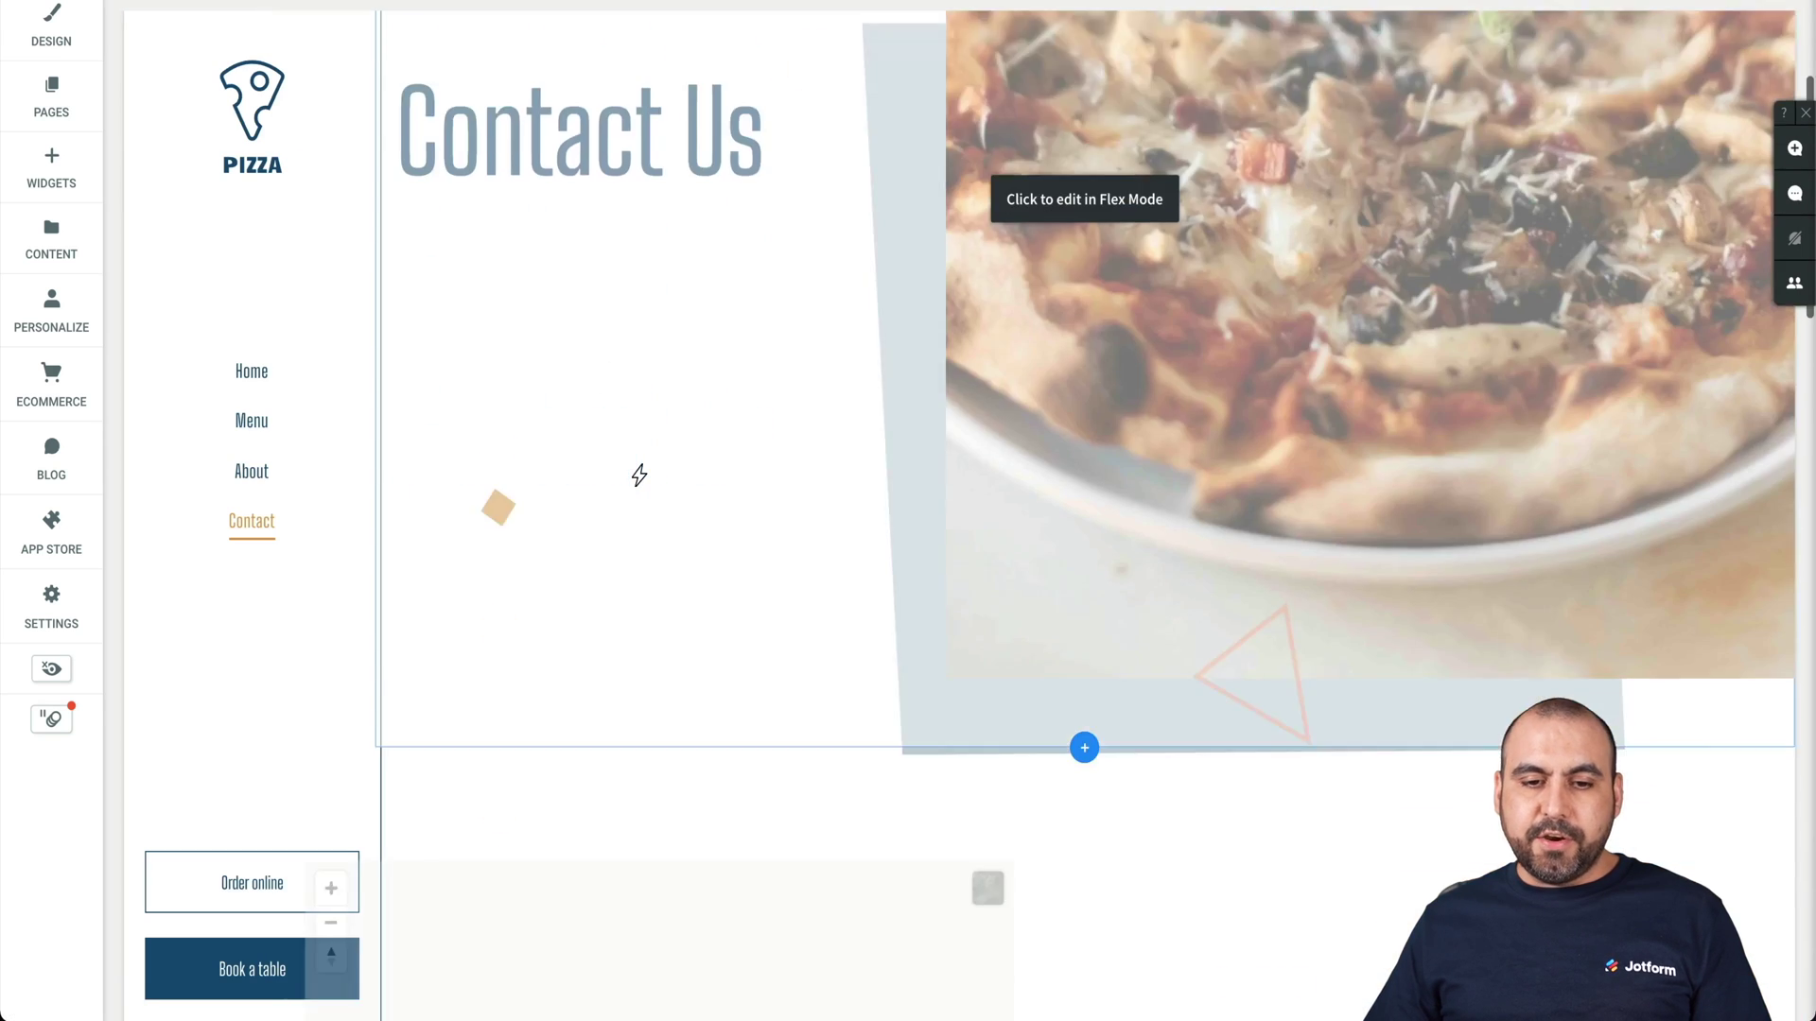
scroll(681, 478, "down", 5)
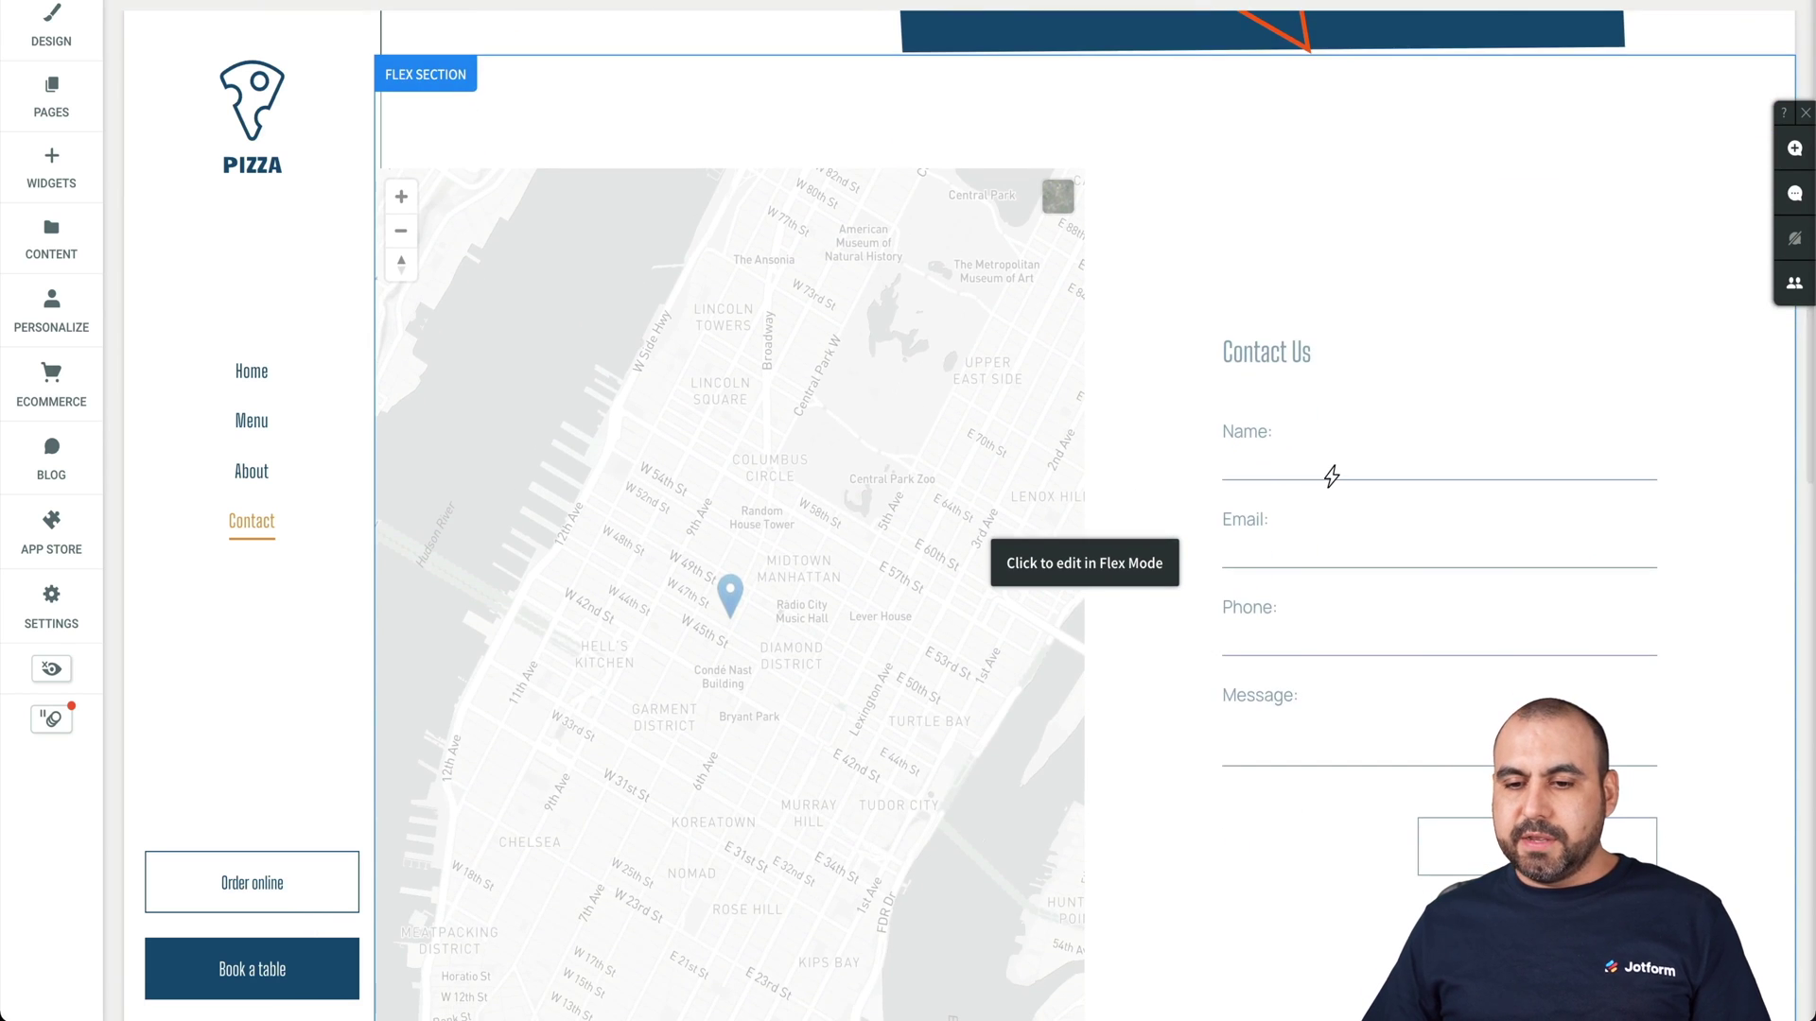
left_click(1331, 475)
left_click(1228, 467)
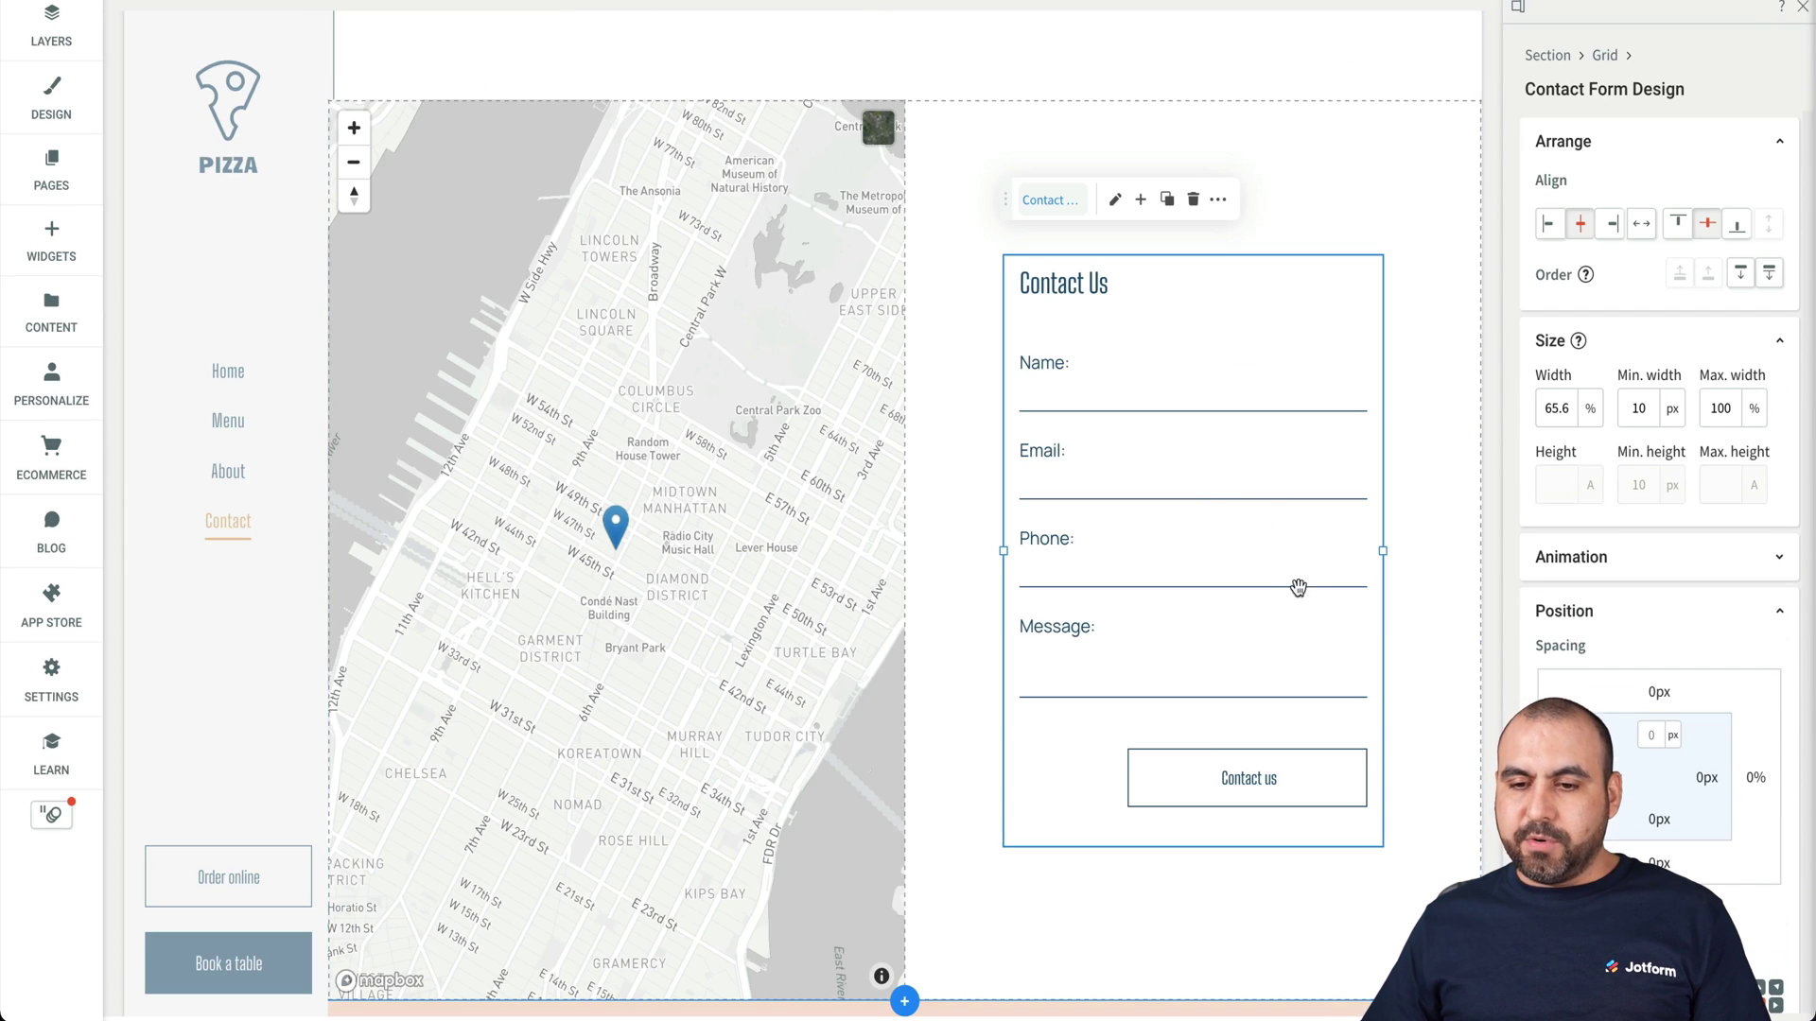
left_click(1192, 199)
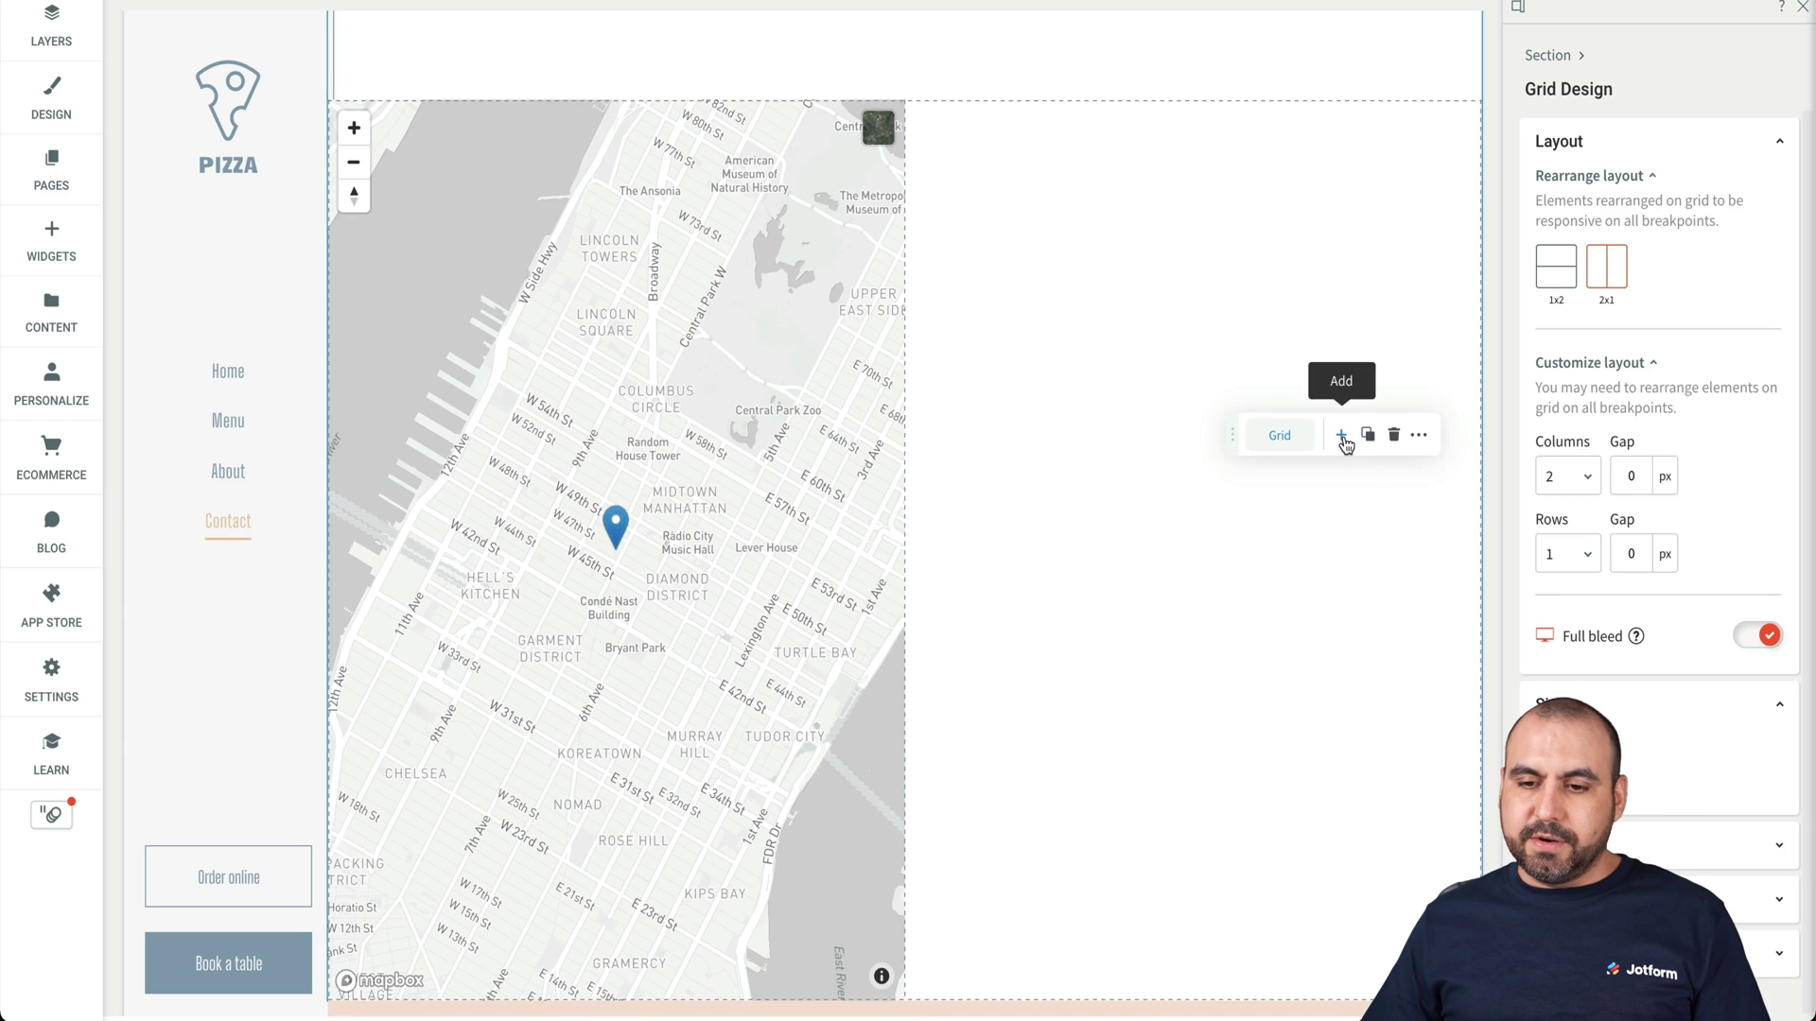
Step: Add an HTML widget holding the pasted Jotform embed code
left_click(1342, 437)
scroll(905, 602, "down", 2)
left_click(717, 581)
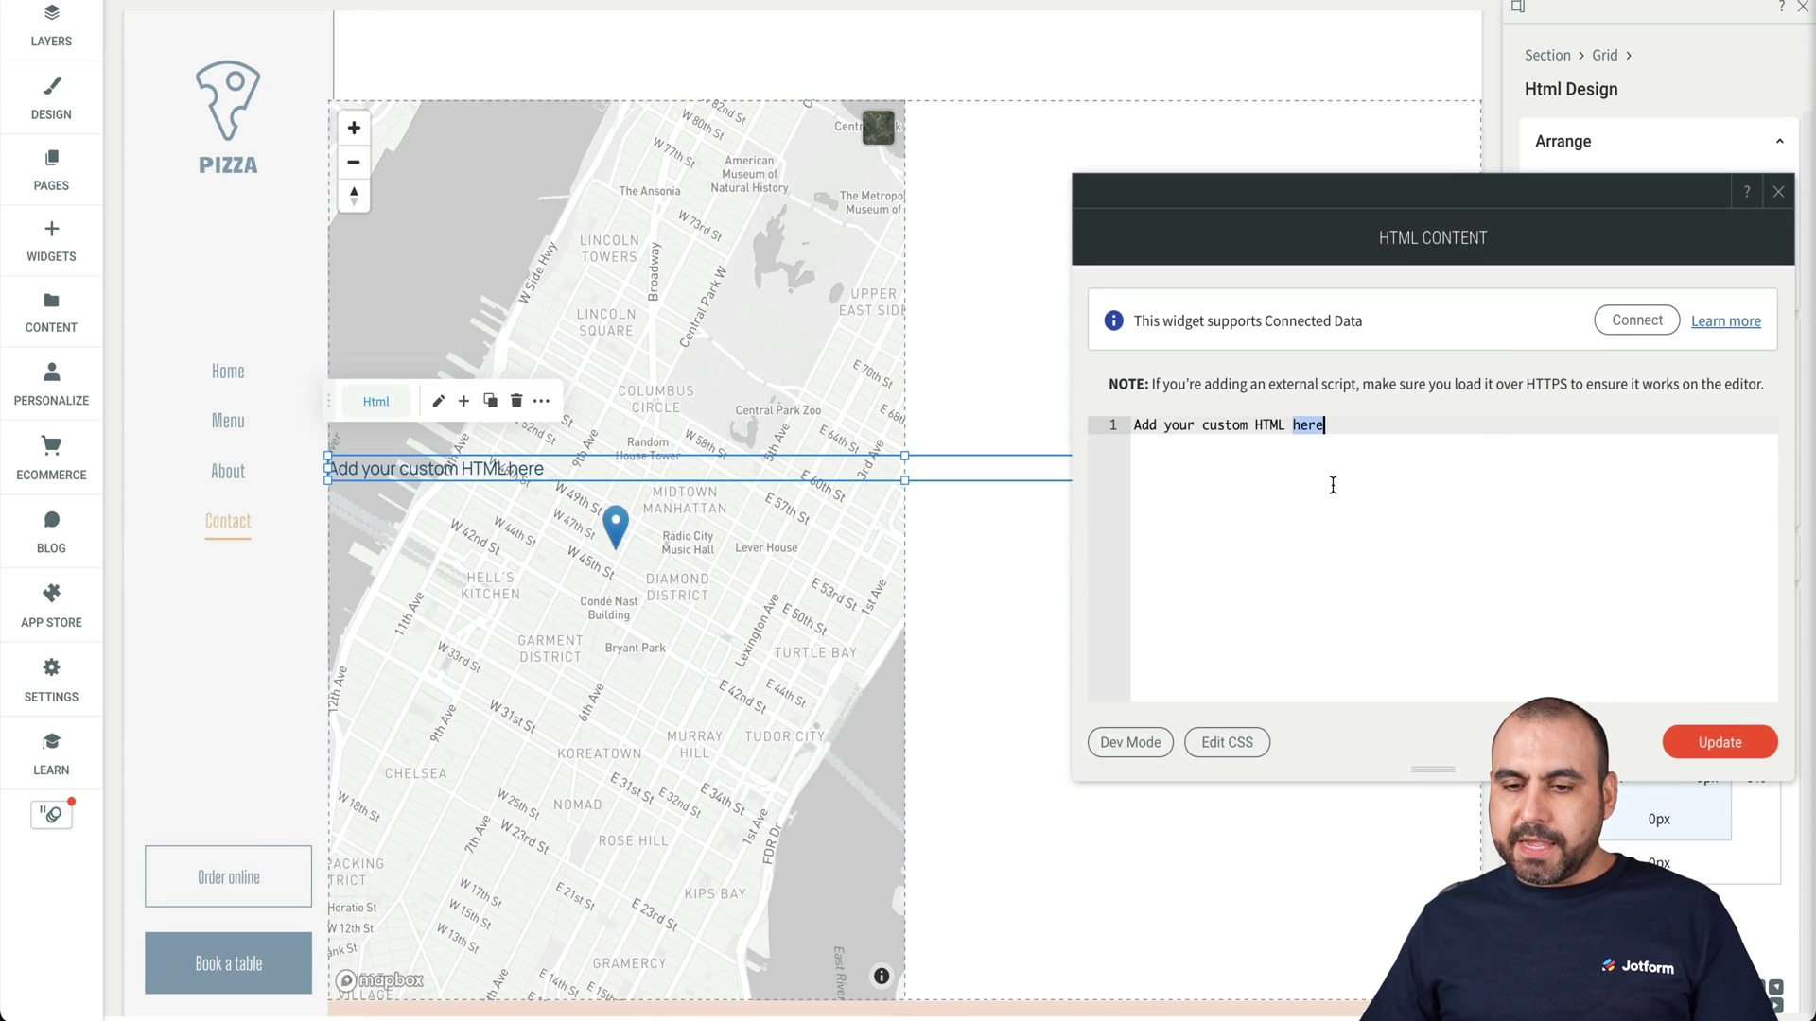
key("ctrl+v")
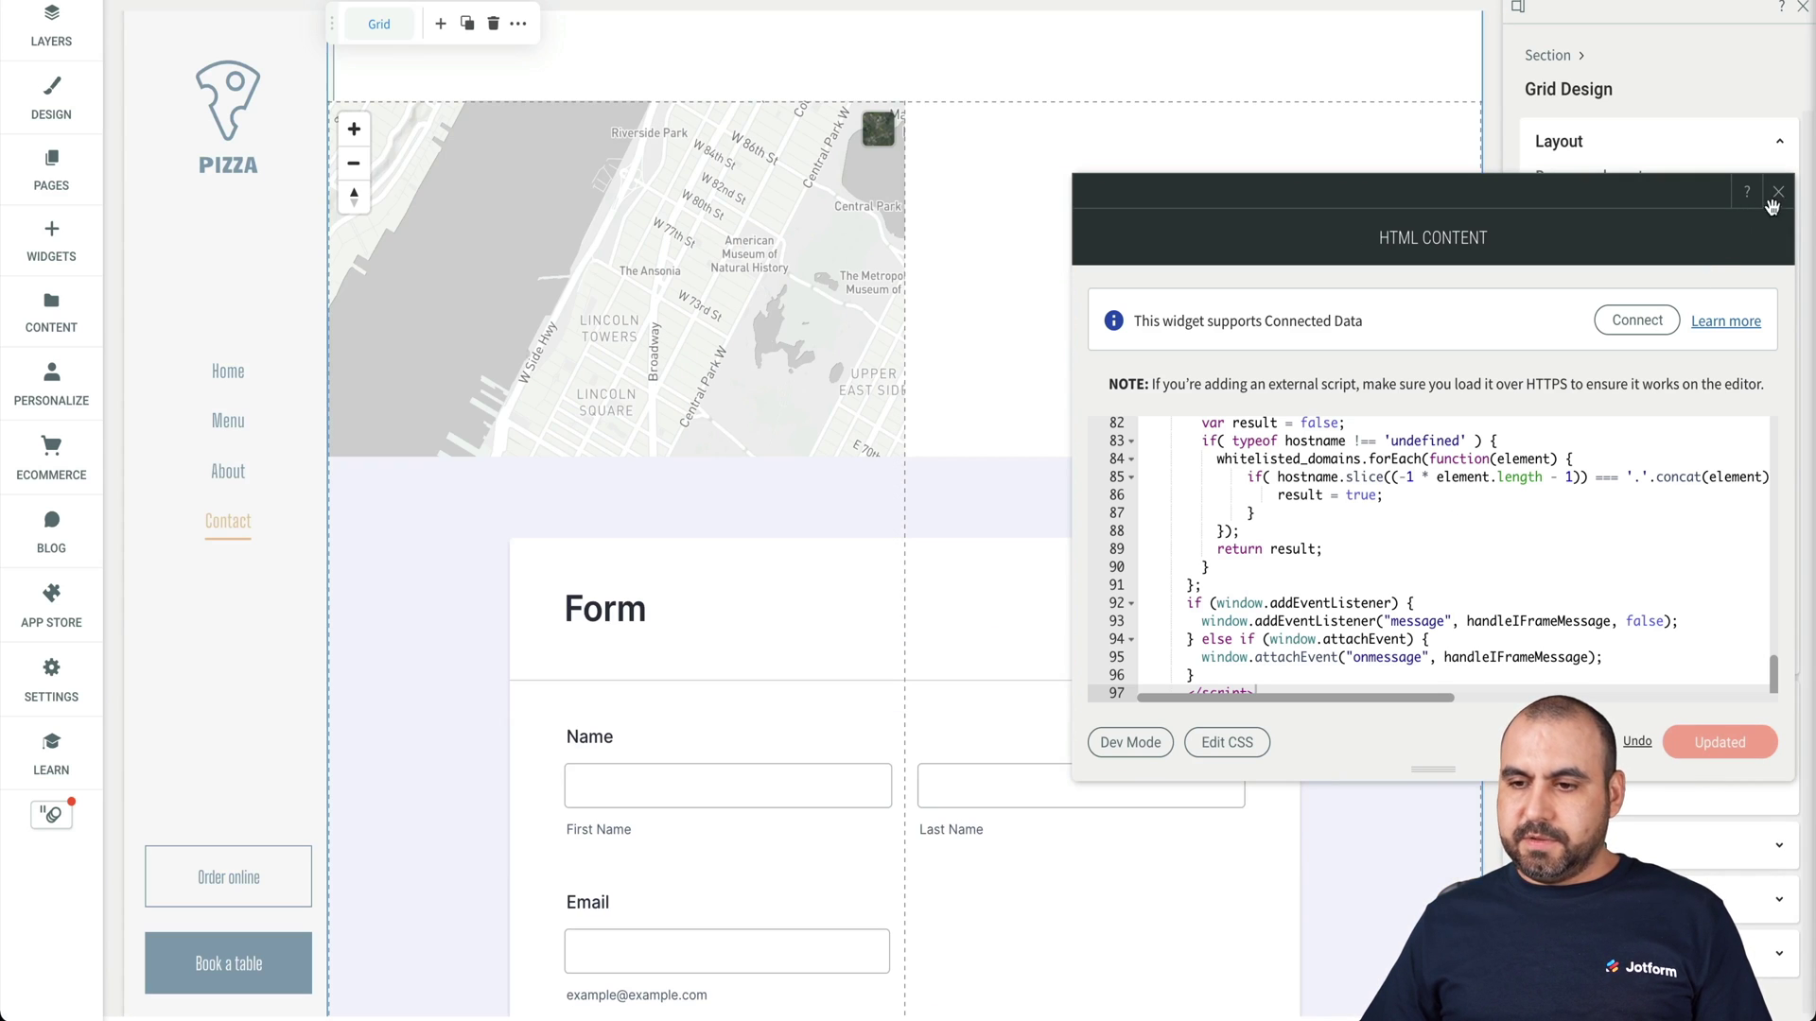
Step: Resize the embedded form into the right column beside the map and preview the Contact page
left_click(1777, 192)
left_click(423, 497)
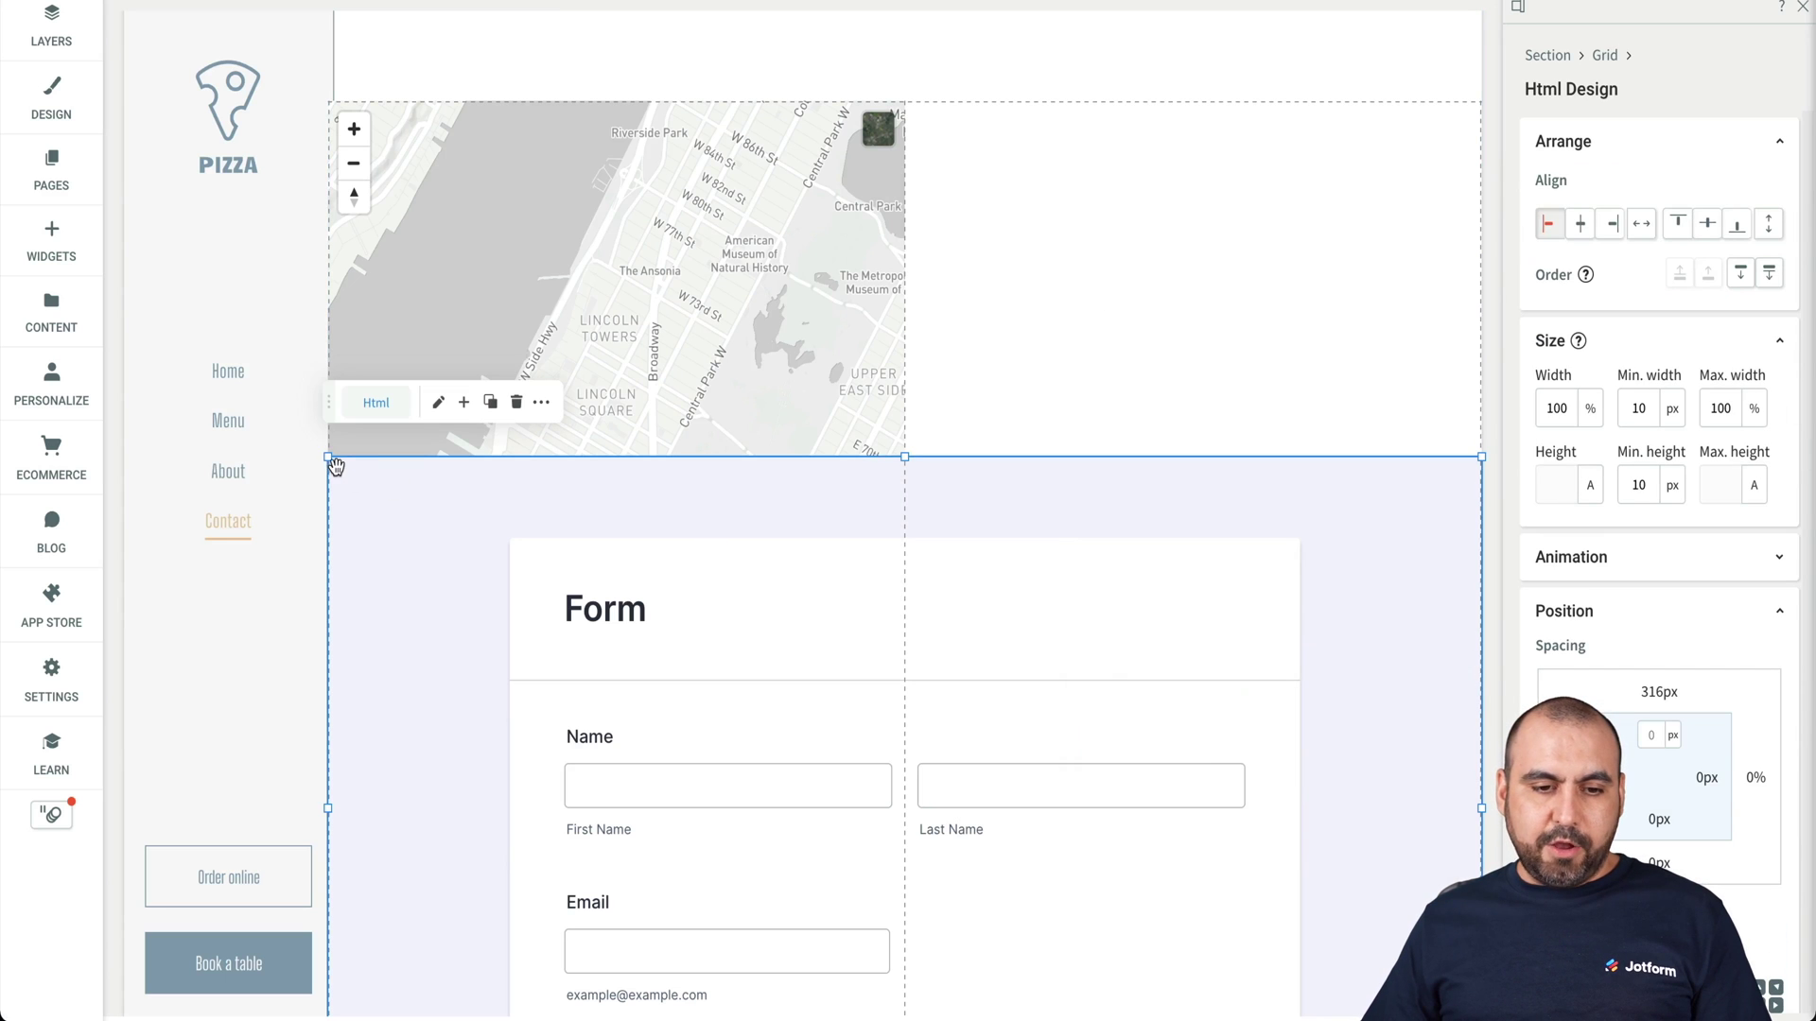
left_click_drag(380, 514, 950, 161)
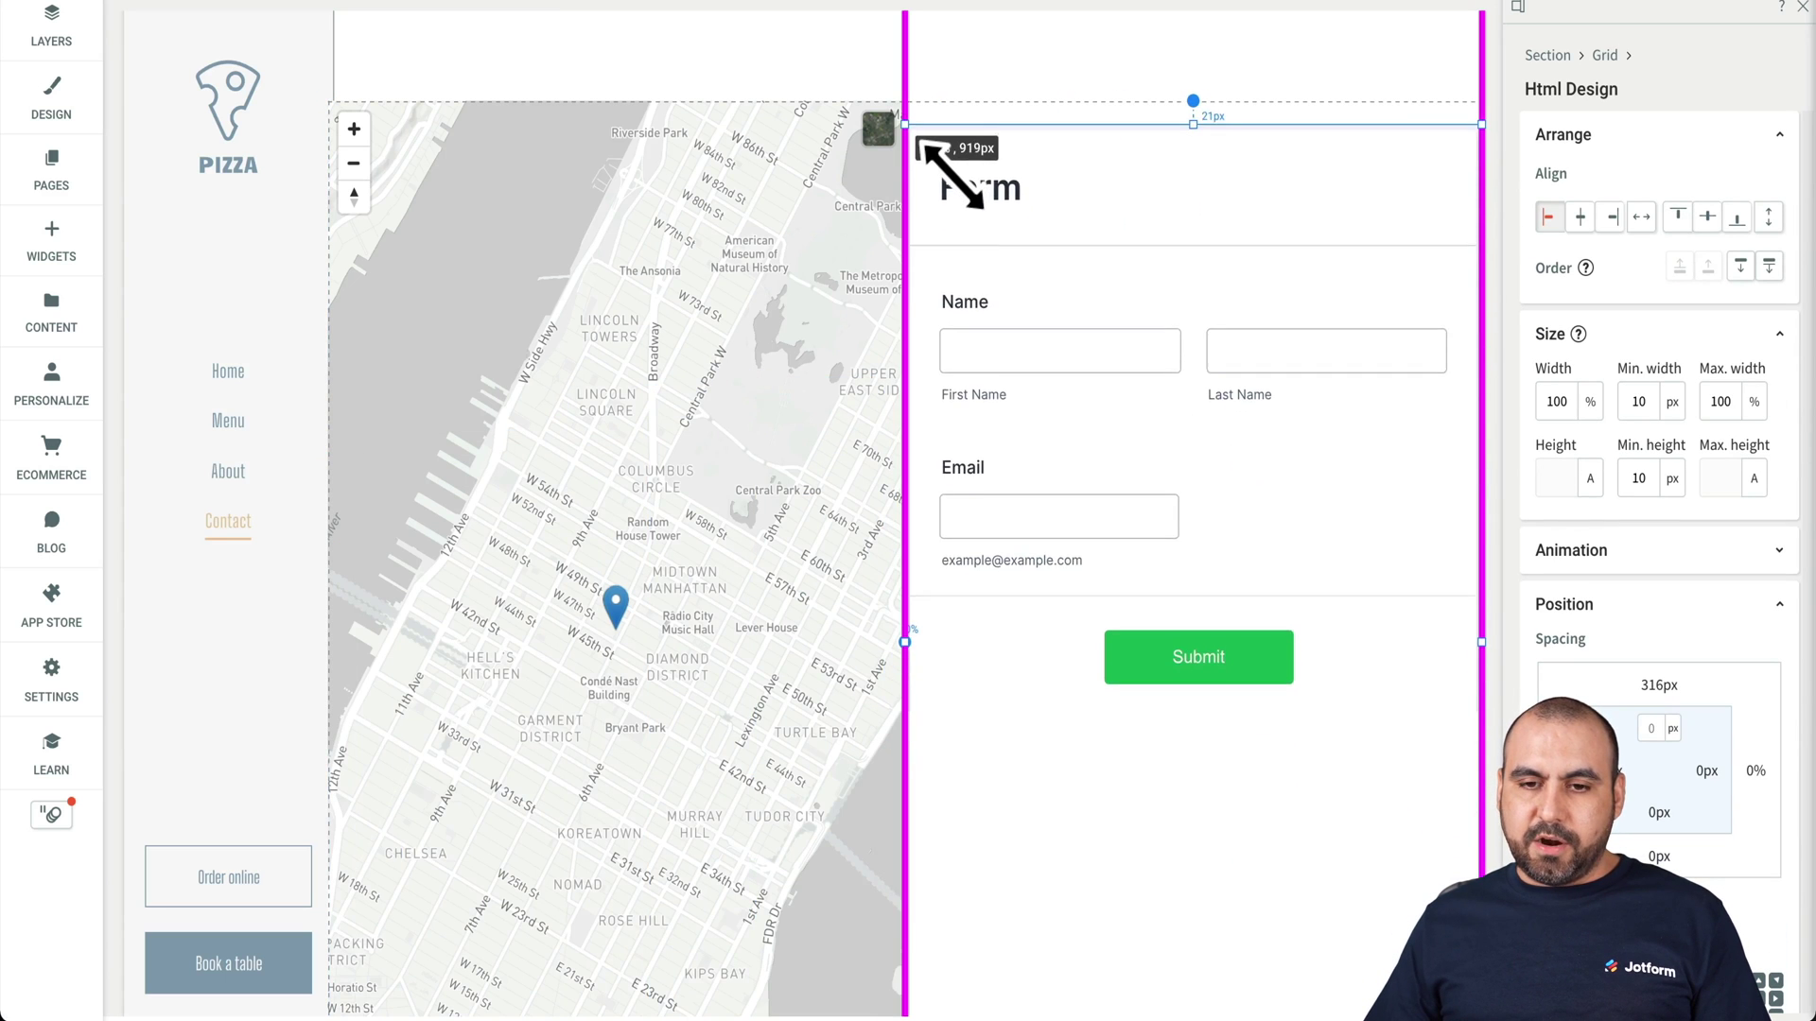
left_click_drag(951, 160, 942, 142)
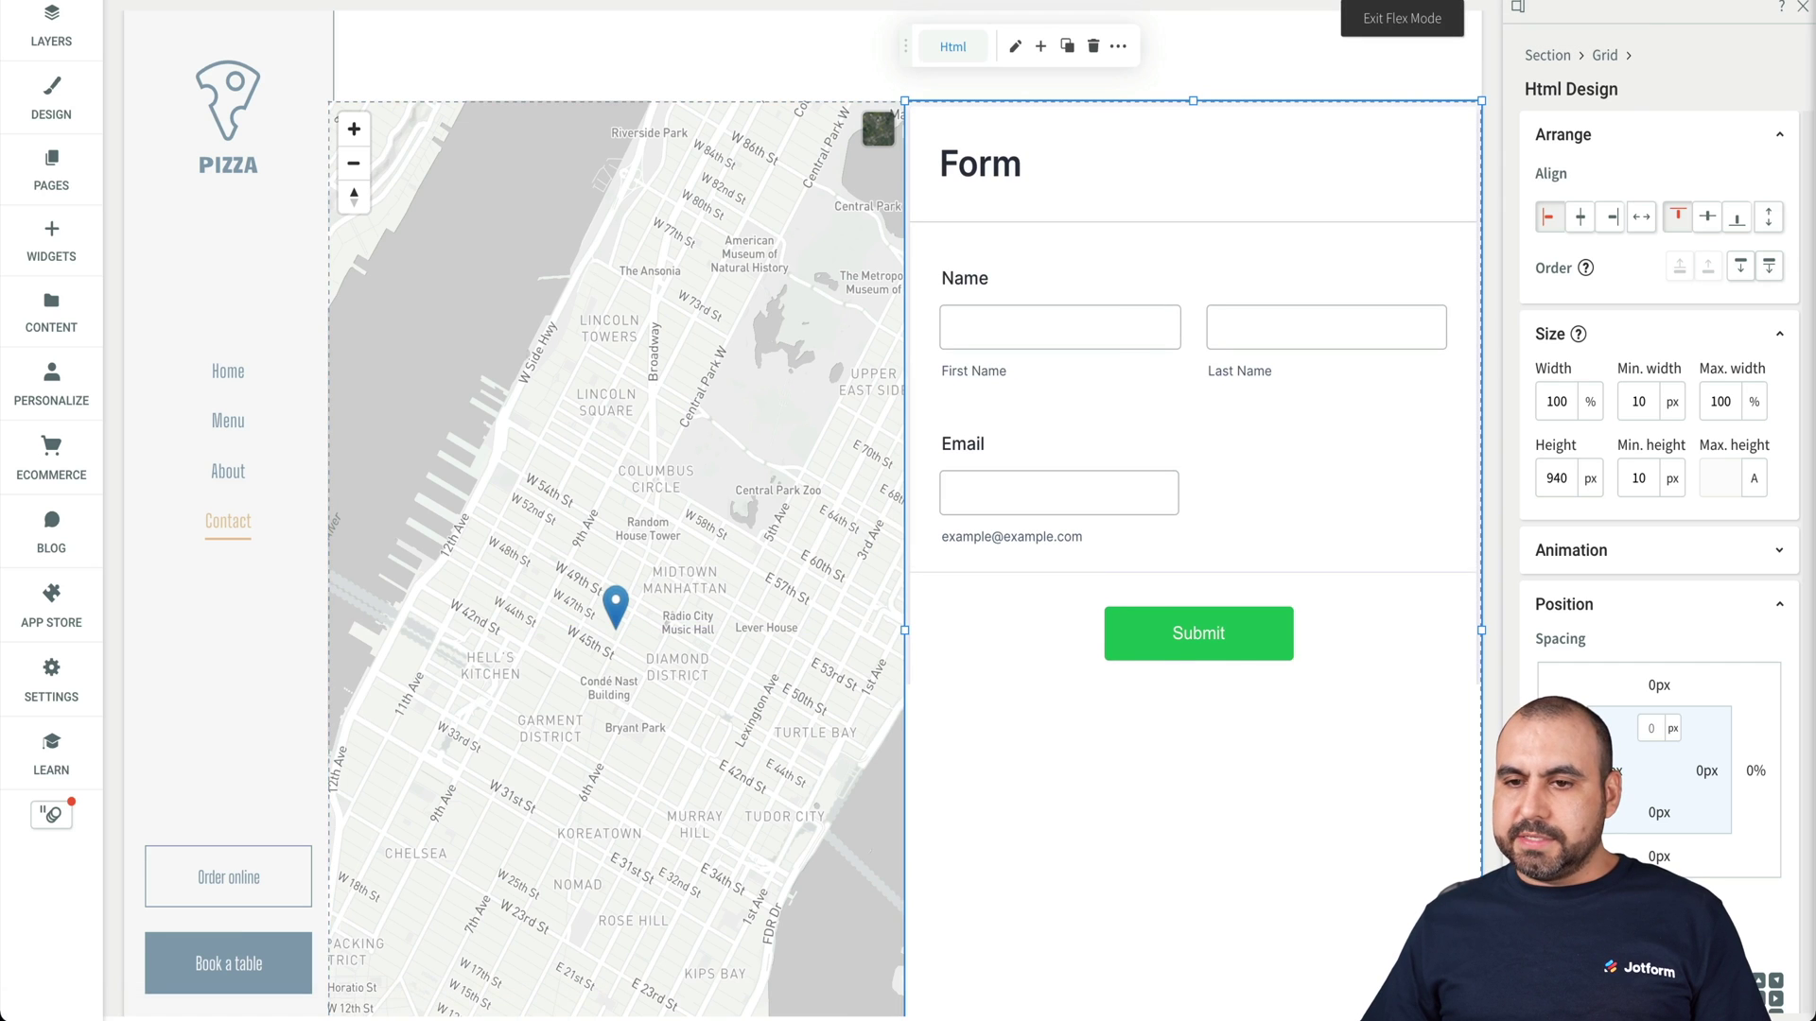
left_click(1420, 9)
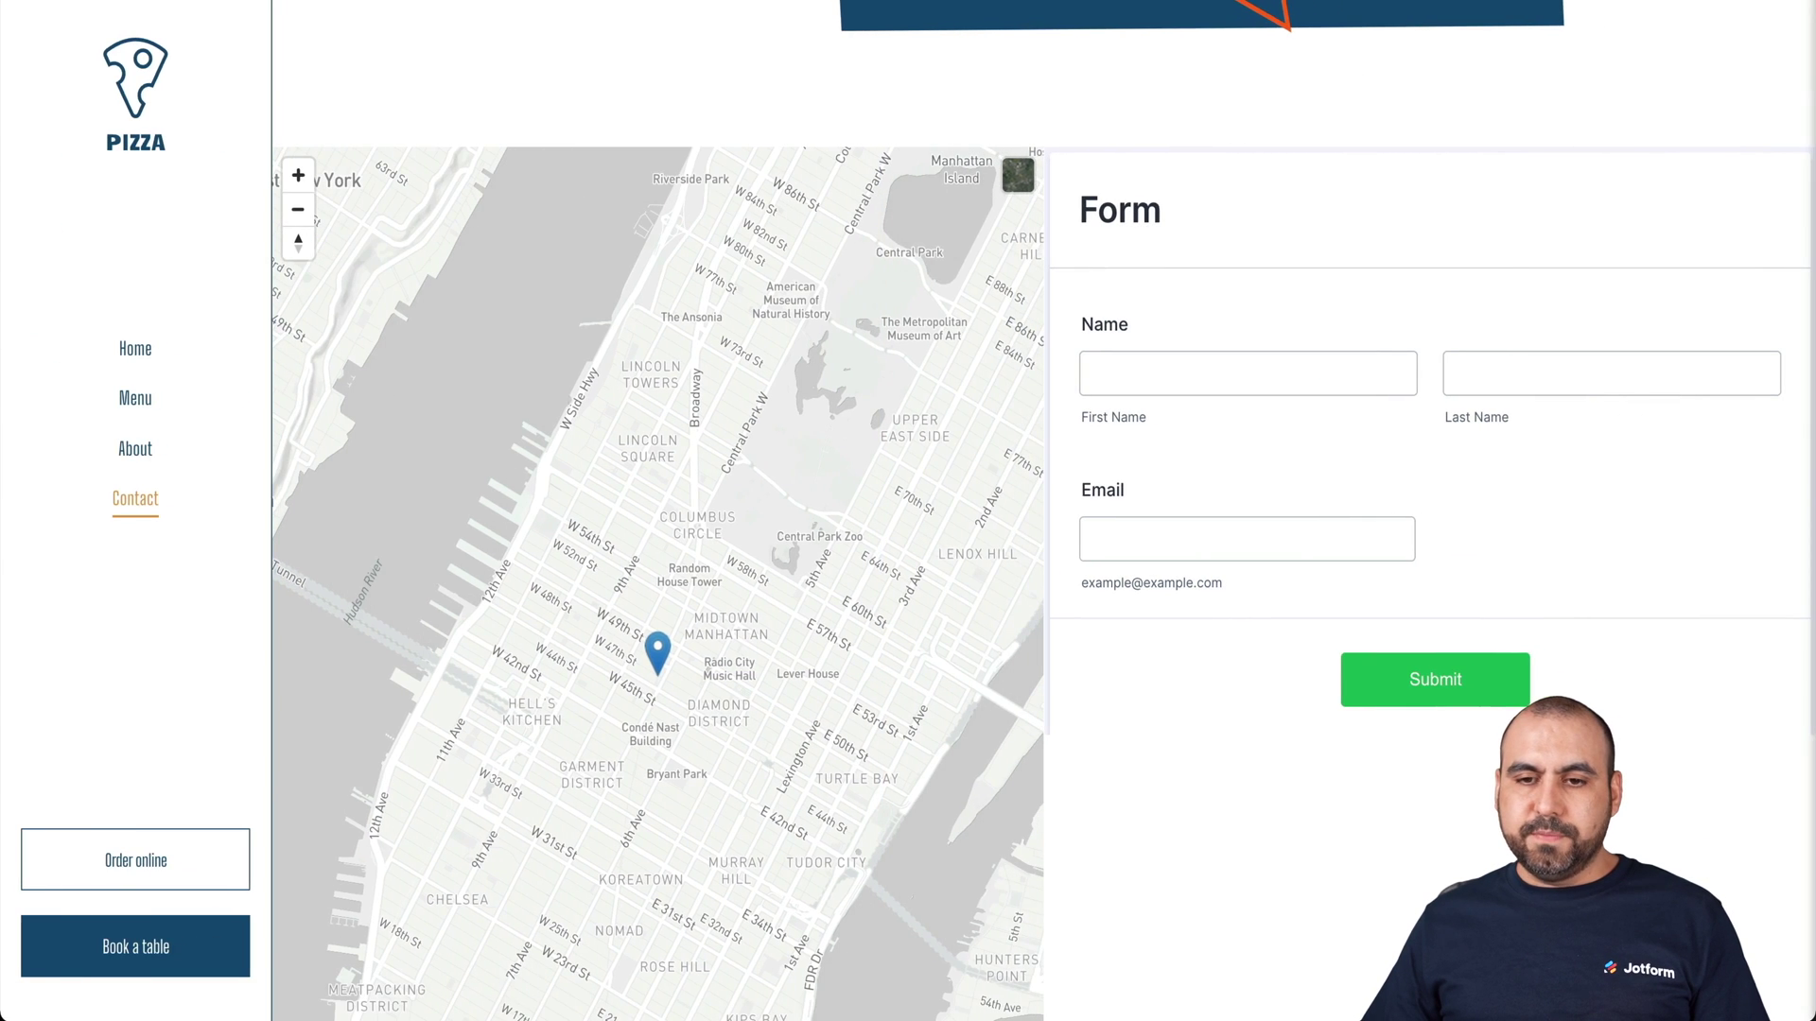